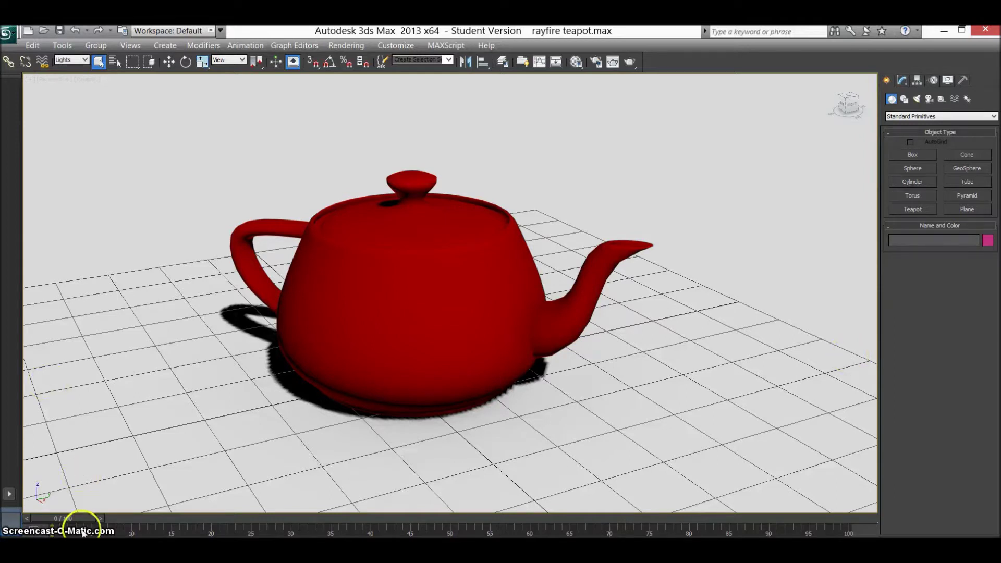
- Scrub the finished teapot animation from frame 0 to frame 55 and back to frame 17 to preview the shattering
{"action": "left_click_drag", "start_coordinate": [67, 518], "coordinate": [496, 520]}
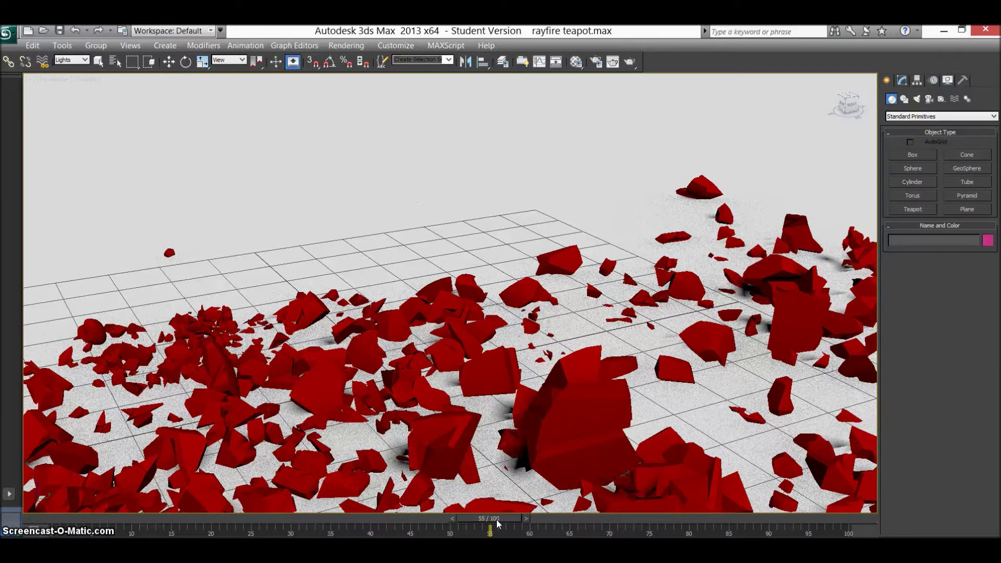
{"action": "left_click_drag", "start_coordinate": [497, 520], "coordinate": [207, 517]}
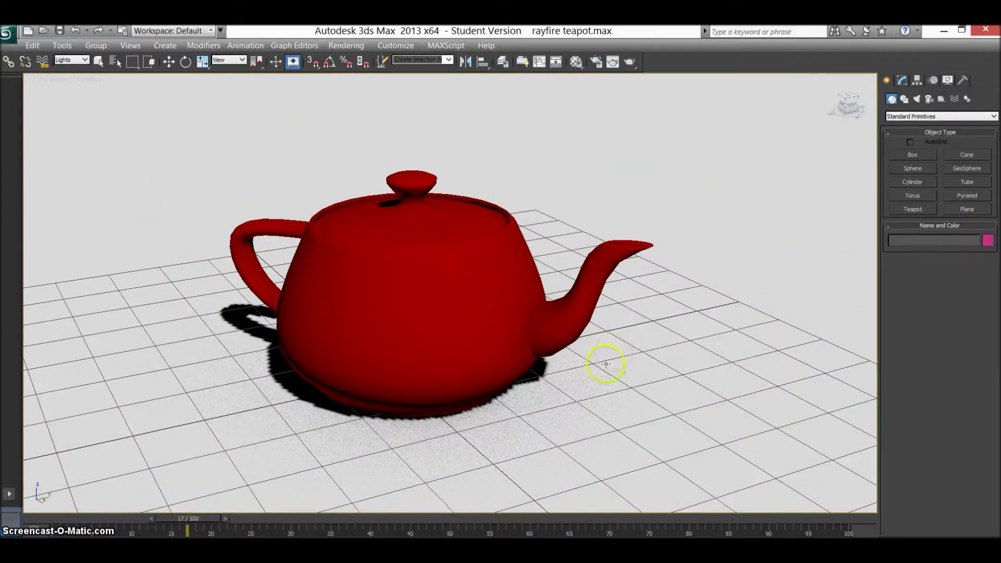
{"action": "key", "text": "q"}
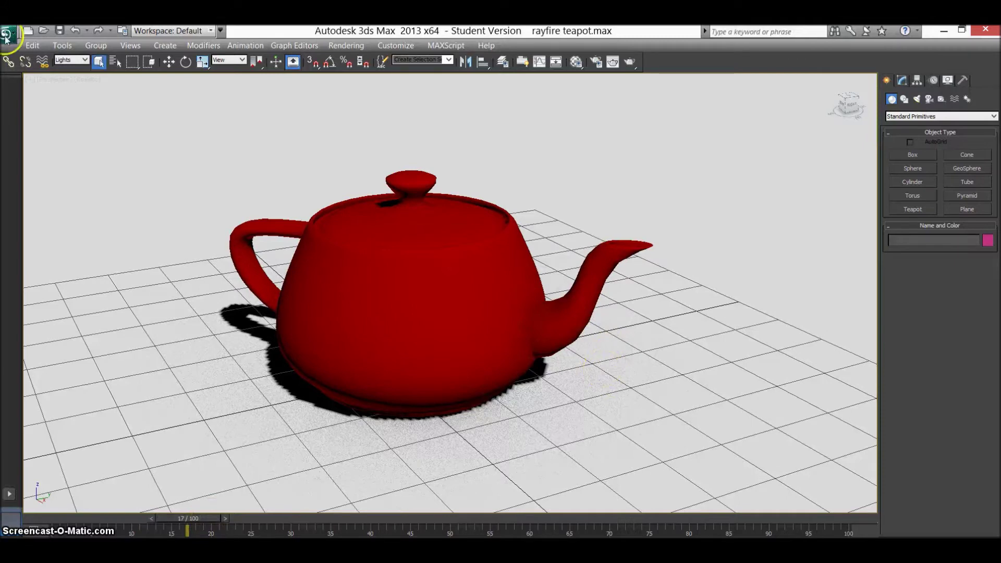
- Reset the scene without saving the changes and maximize the Perspective viewport
{"action": "left_click", "coordinate": [6, 34]}
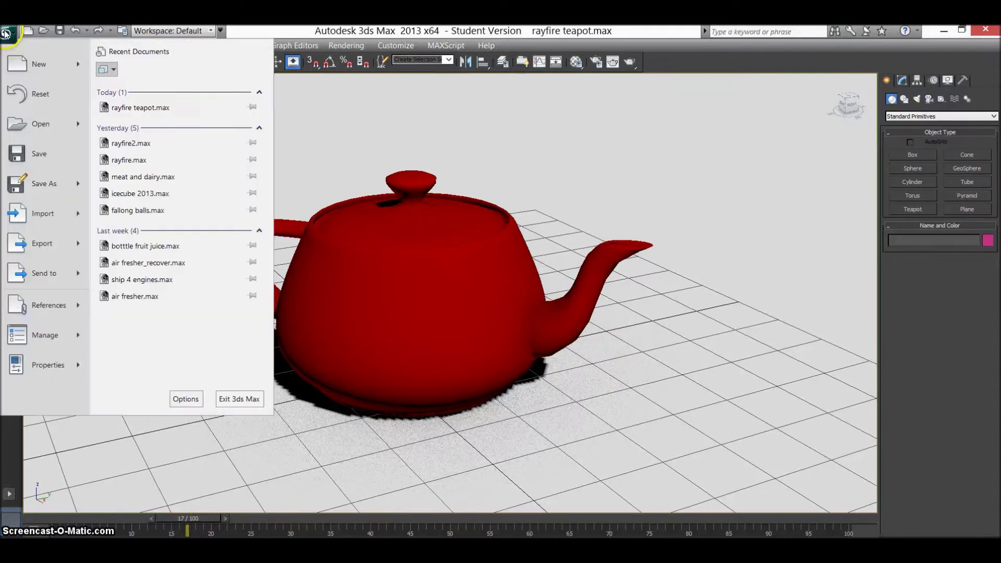
{"action": "left_click", "coordinate": [55, 100]}
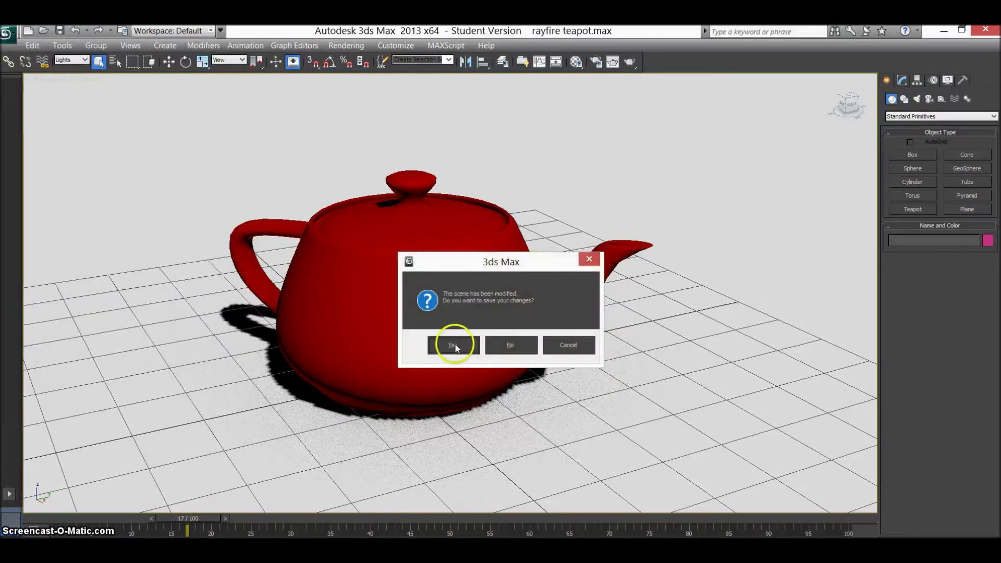
{"action": "left_click", "coordinate": [509, 344]}
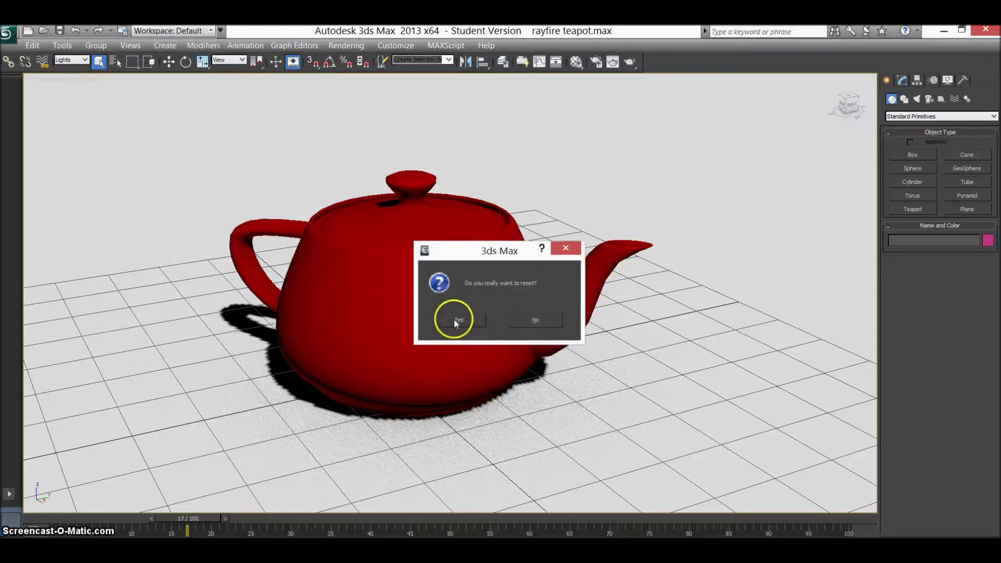
{"action": "left_click", "coordinate": [458, 320]}
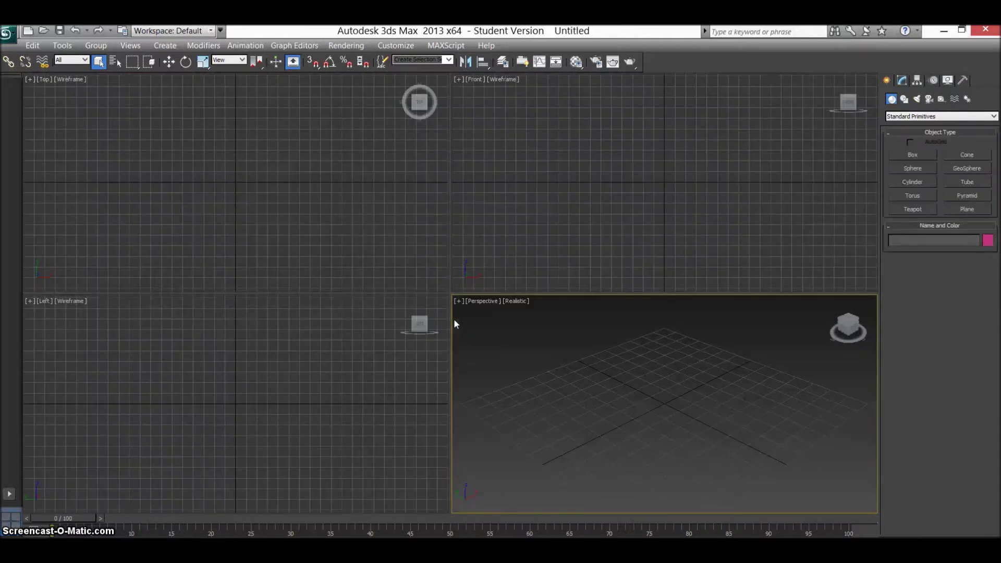
{"action": "key", "text": "alt+w"}
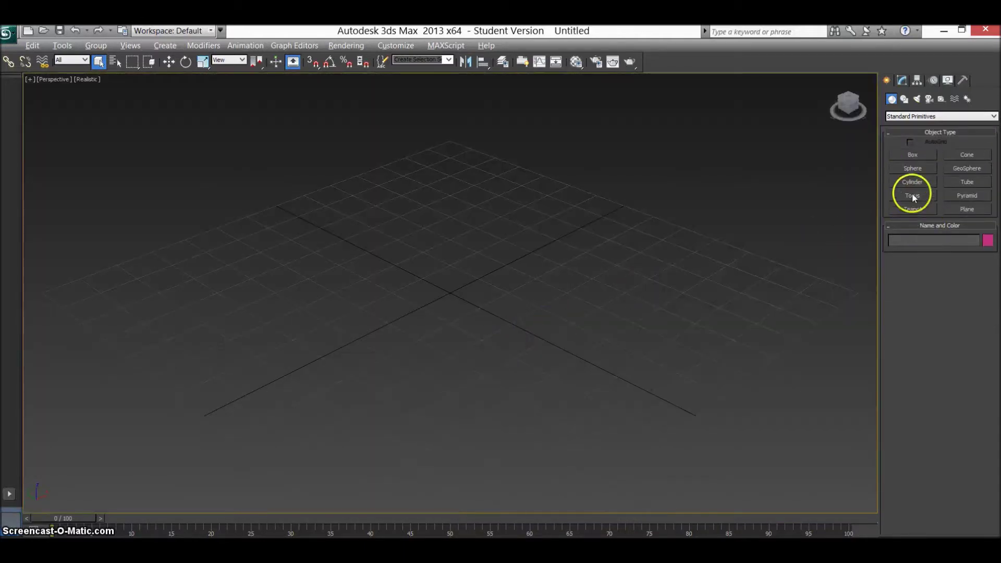
- Create a teapot with a radius of about 18.8 near the center of the grid and deselect it
{"action": "left_click", "coordinate": [917, 209]}
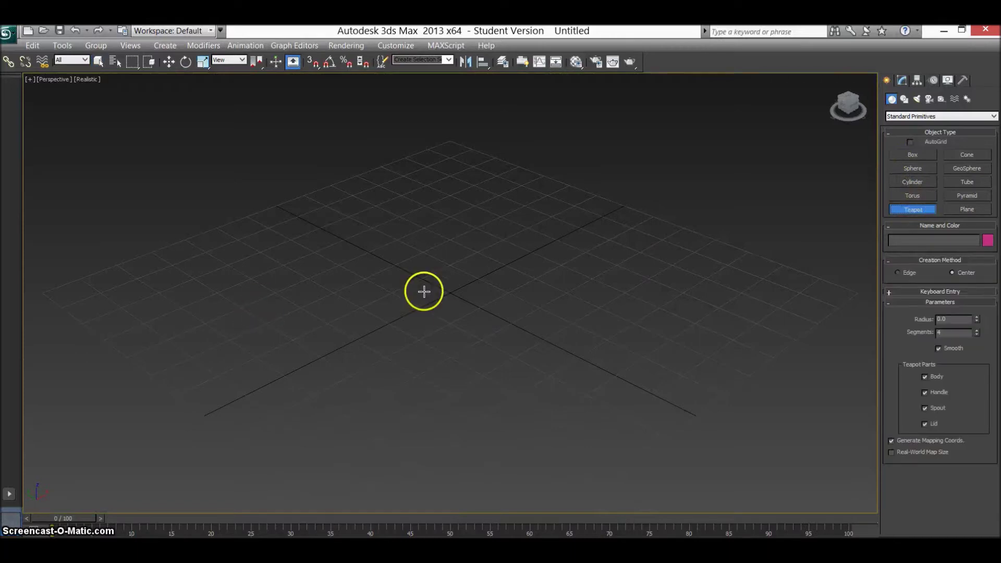
{"action": "left_click_drag", "start_coordinate": [440, 291], "coordinate": [512, 284]}
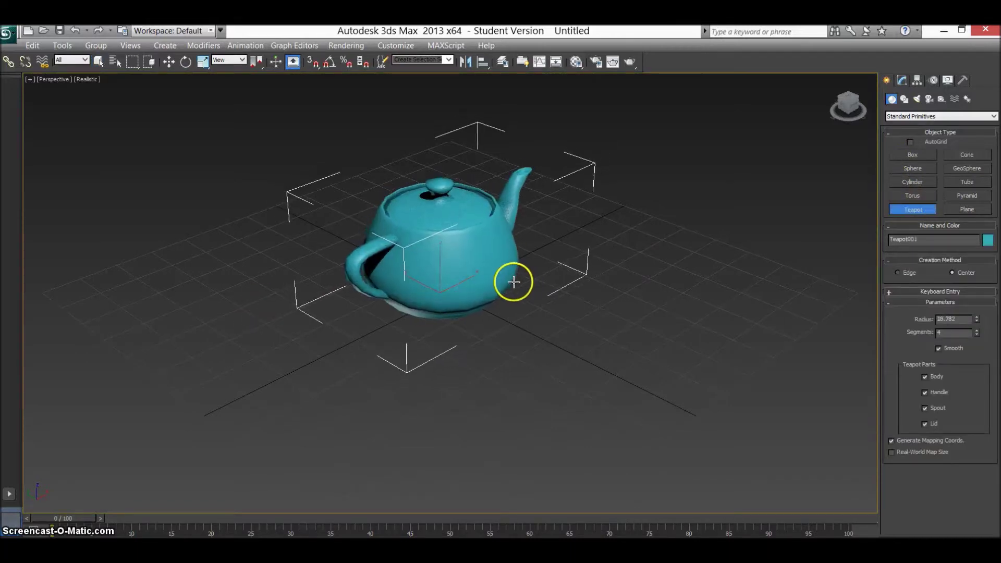
{"action": "middle_click_drag", "start_coordinate": [588, 288], "coordinate": [554, 324]}
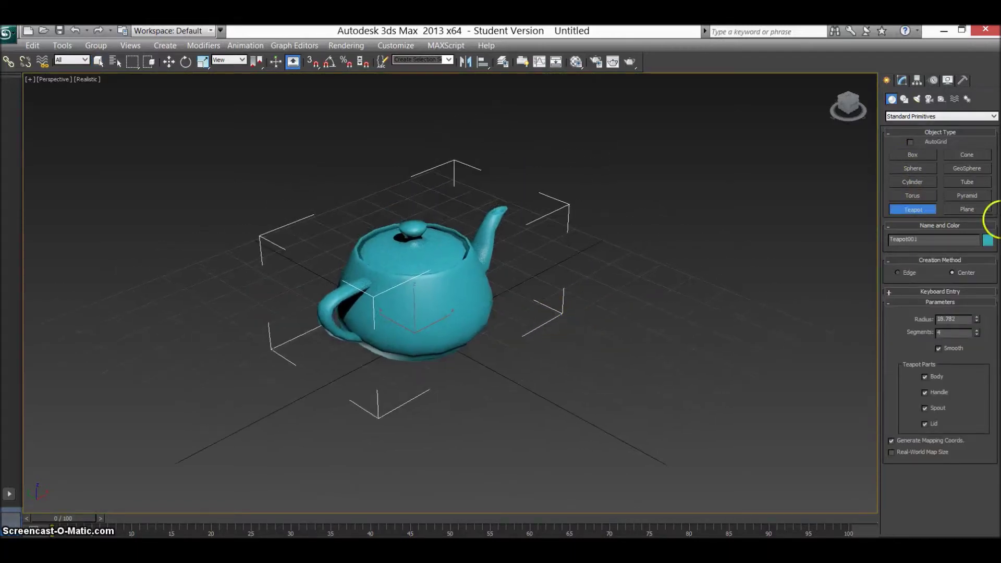
{"action": "left_click", "coordinate": [97, 62]}
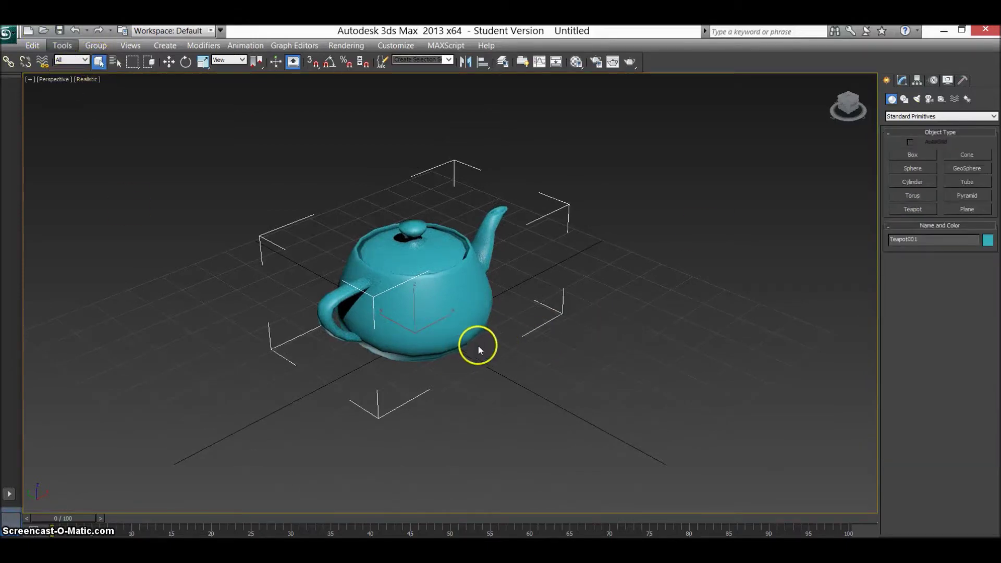
{"action": "middle_click_drag", "start_coordinate": [476, 344], "coordinate": [489, 339]}
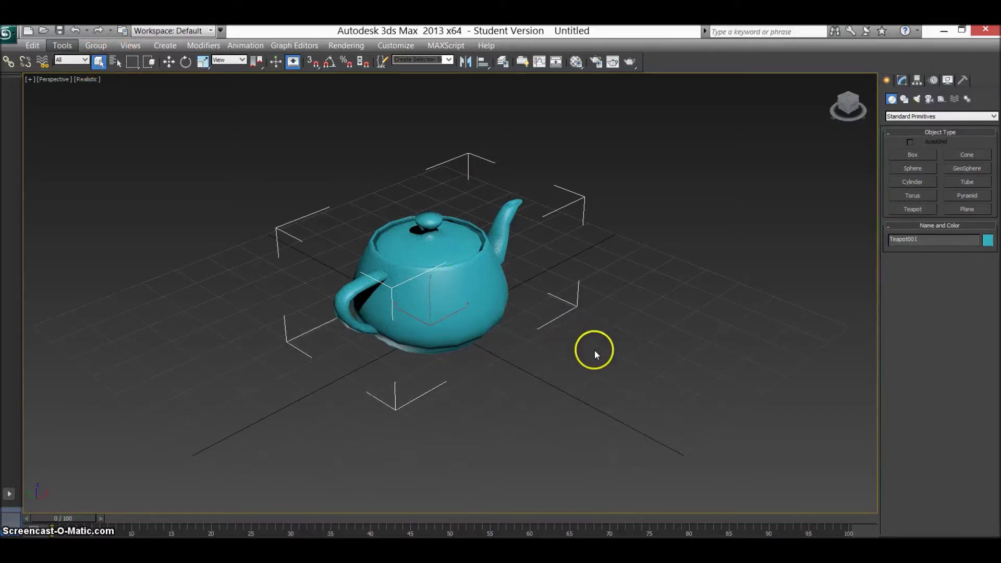
{"action": "left_click", "coordinate": [612, 356]}
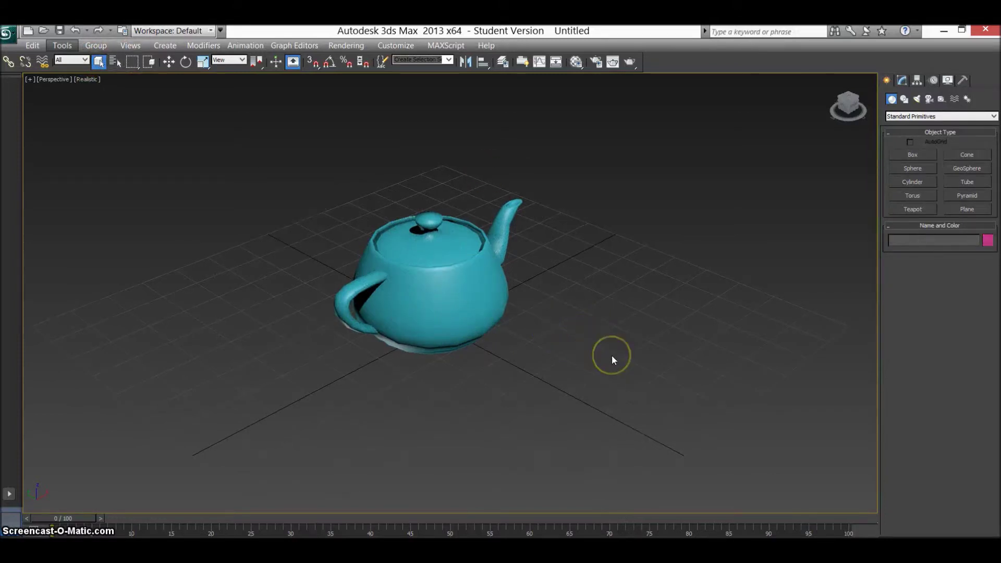
- In the Top view, create a small sphere on the X axis, well away from the teapot on its handle side
{"action": "key", "text": "t"}
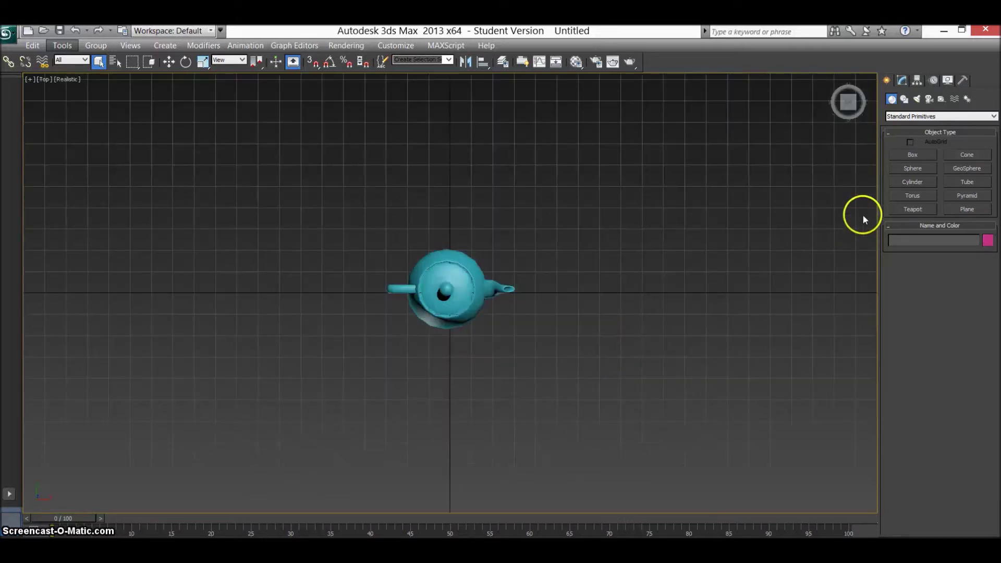
{"action": "left_click", "coordinate": [913, 168]}
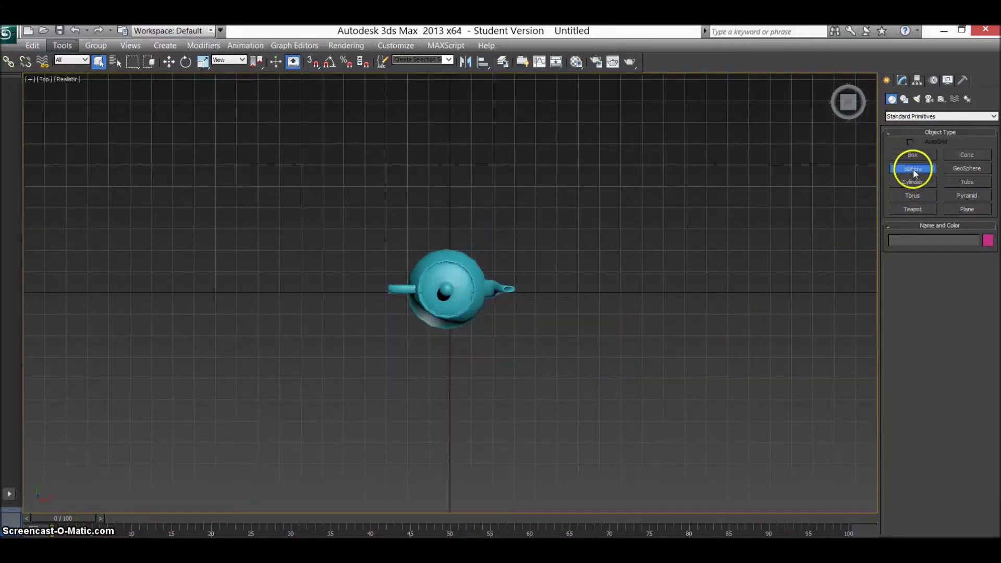
{"action": "left_click_drag", "start_coordinate": [193, 292], "coordinate": [204, 292]}
- In the Front view, move the sphere up to the teapot's mid-height, keeping it clear of the handle, and deselect it
{"action": "left_click", "coordinate": [169, 62]}
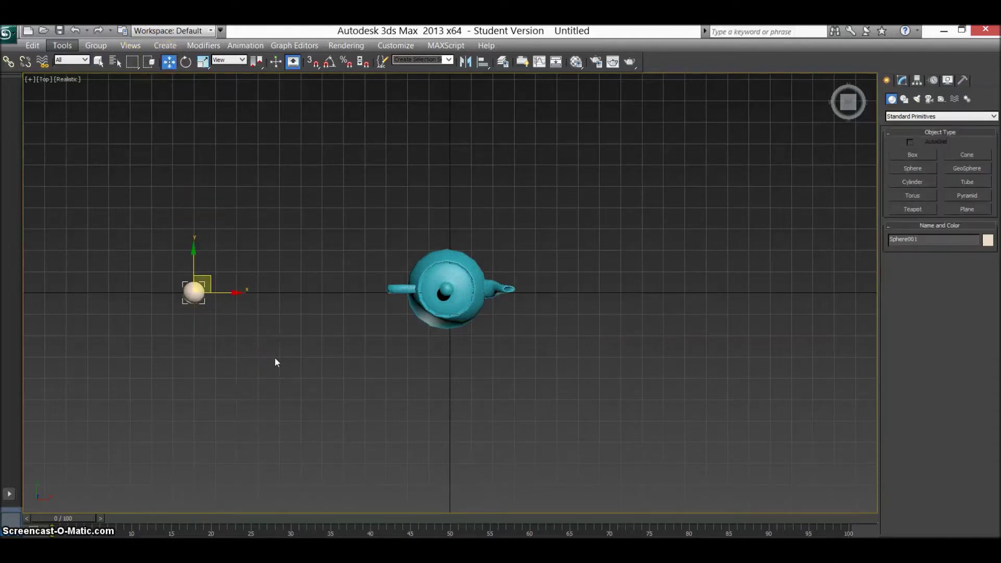
{"action": "key", "text": "f"}
{"action": "scroll", "coordinate": [99, 267], "scroll_direction": "up", "scroll_amount": 2}
{"action": "left_click_drag", "start_coordinate": [99, 266], "coordinate": [159, 261]}
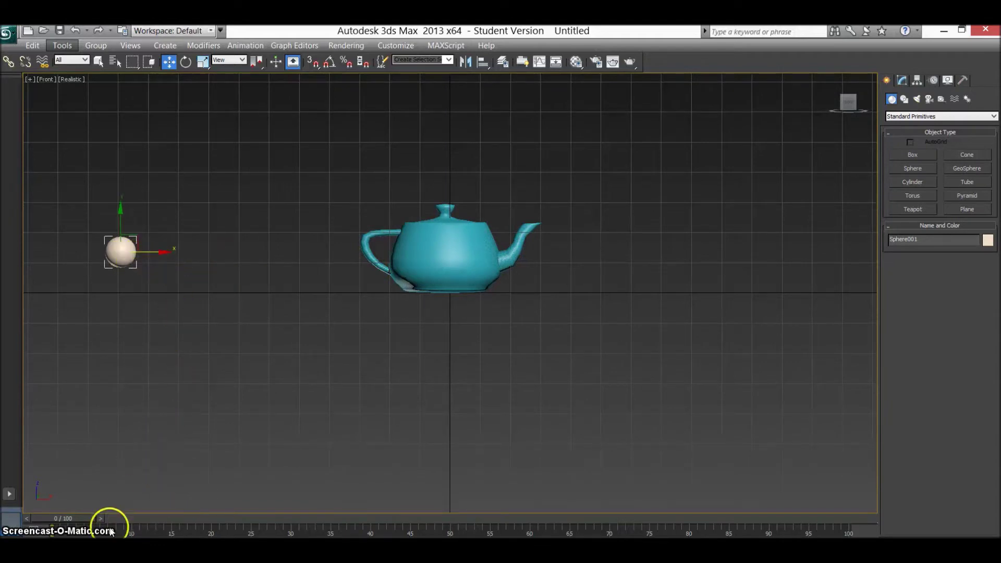
{"action": "left_click", "coordinate": [193, 399]}
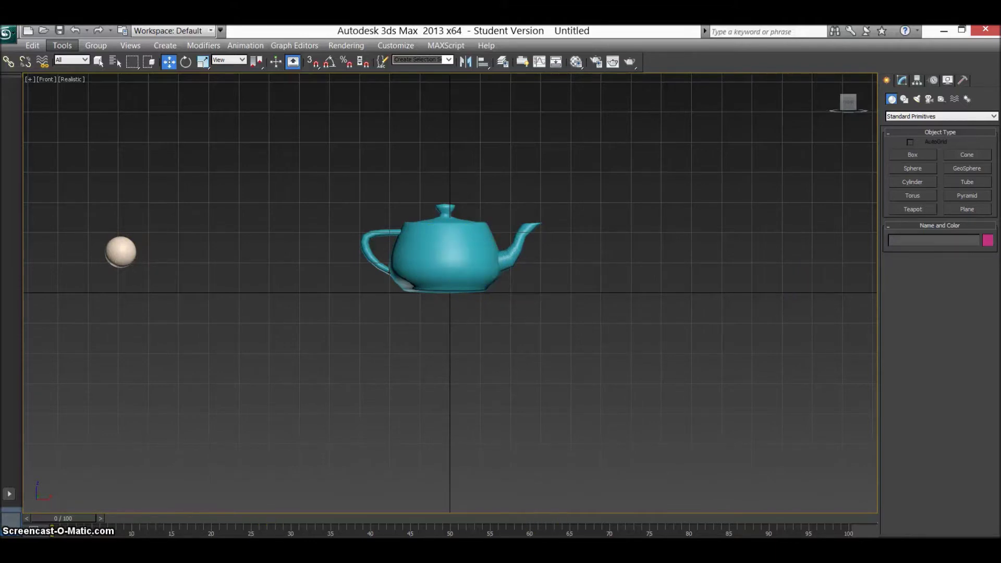
- Using Auto Key, animate the sphere along X from frame 0 to well beyond the teapot's spout at frame 30, then return to frame 0
{"action": "key", "text": "n"}
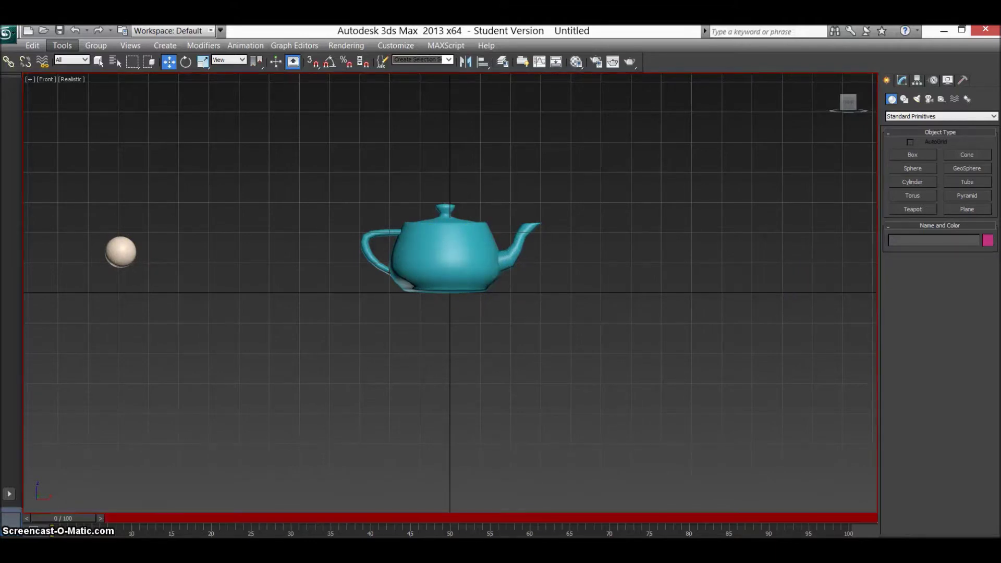
{"action": "left_click", "coordinate": [119, 248]}
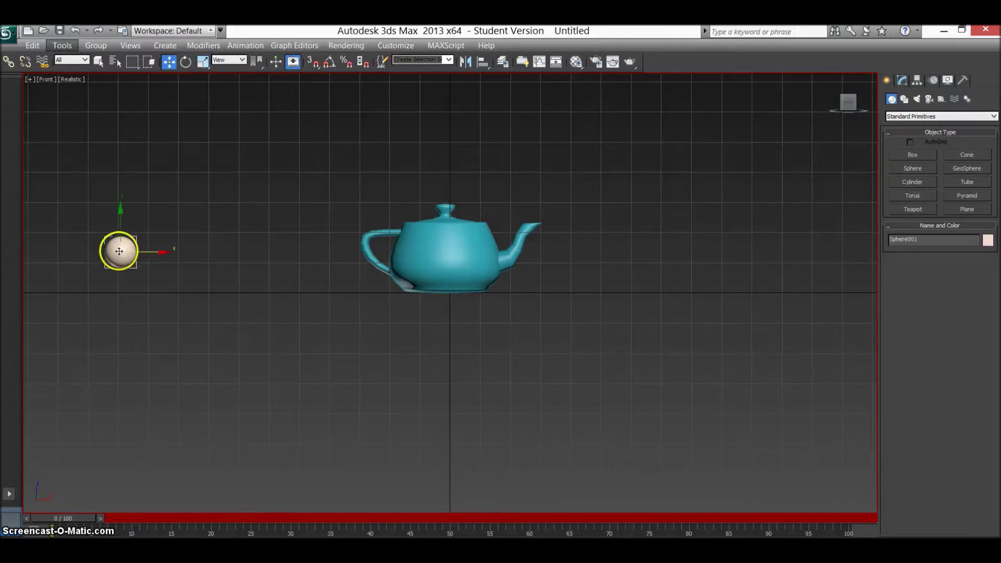
{"action": "left_click_drag", "start_coordinate": [163, 254], "coordinate": [308, 273]}
{"action": "right_click", "coordinate": [308, 273]}
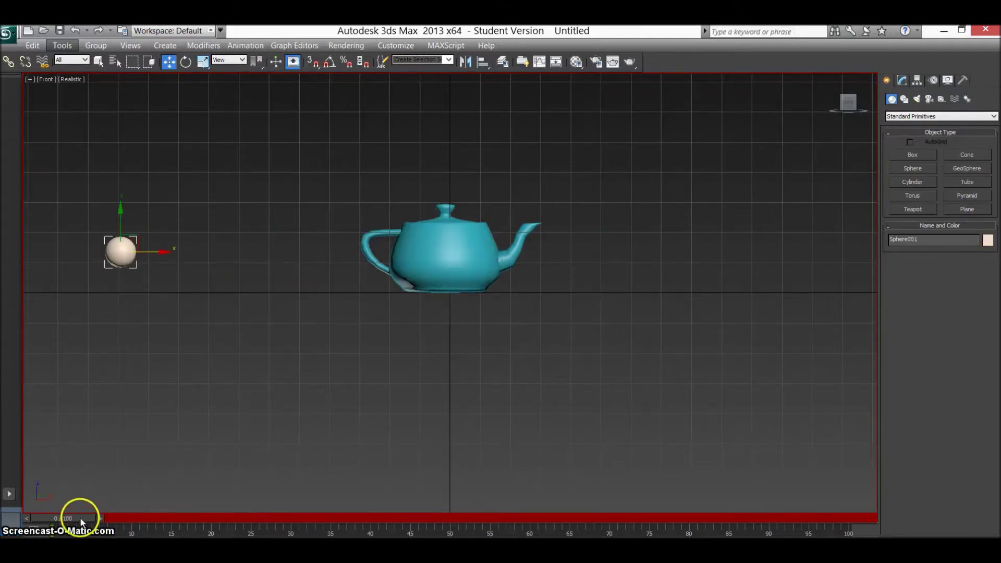
{"action": "left_click_drag", "start_coordinate": [78, 518], "coordinate": [312, 517]}
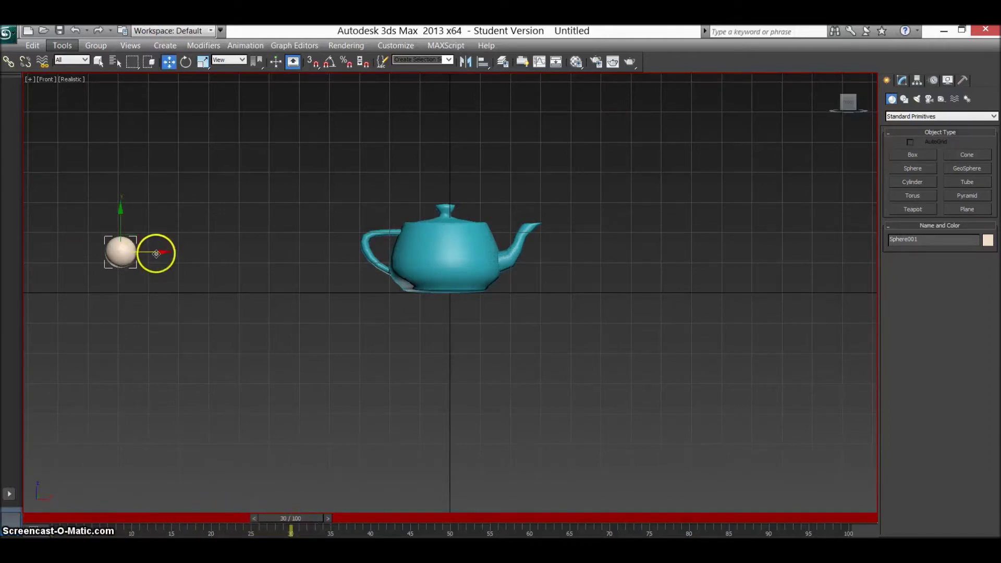
{"action": "left_click_drag", "start_coordinate": [156, 252], "coordinate": [820, 252]}
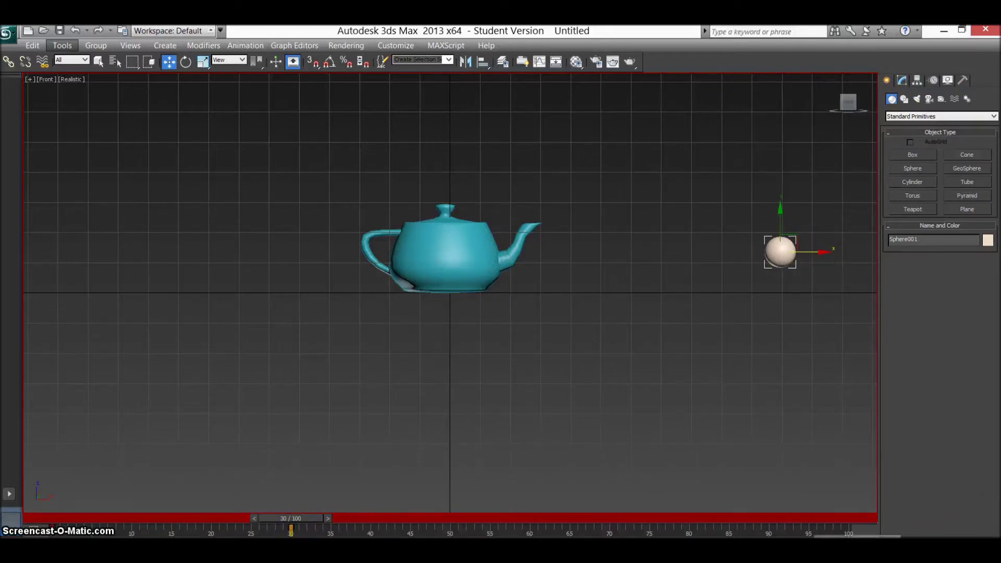
{"action": "key", "text": "n"}
{"action": "left_click_drag", "start_coordinate": [286, 517], "coordinate": [69, 514]}
{"action": "key", "text": "w"}
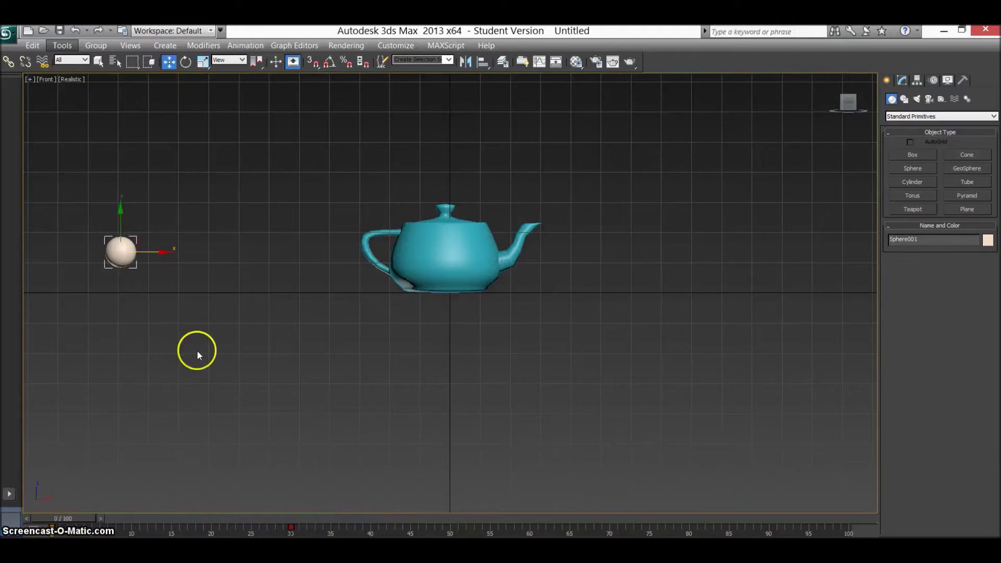
{"action": "left_click", "coordinate": [200, 344]}
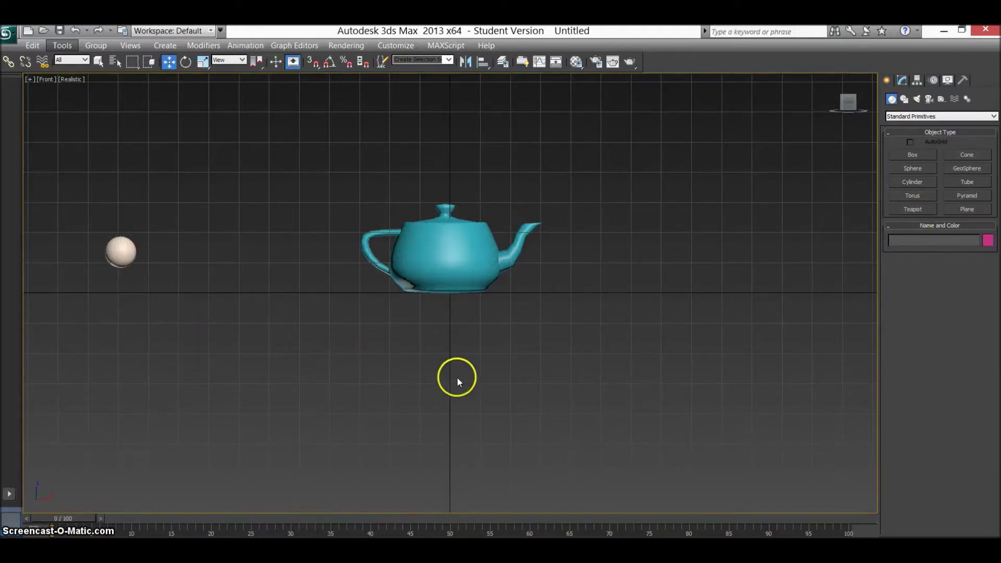
- In the Perspective view, draw a ground plane about 231 by 186 under the teapot and shift it along X toward the spout side
{"action": "middle_click_drag", "start_coordinate": [345, 310], "coordinate": [350, 331], "text": "alt"}
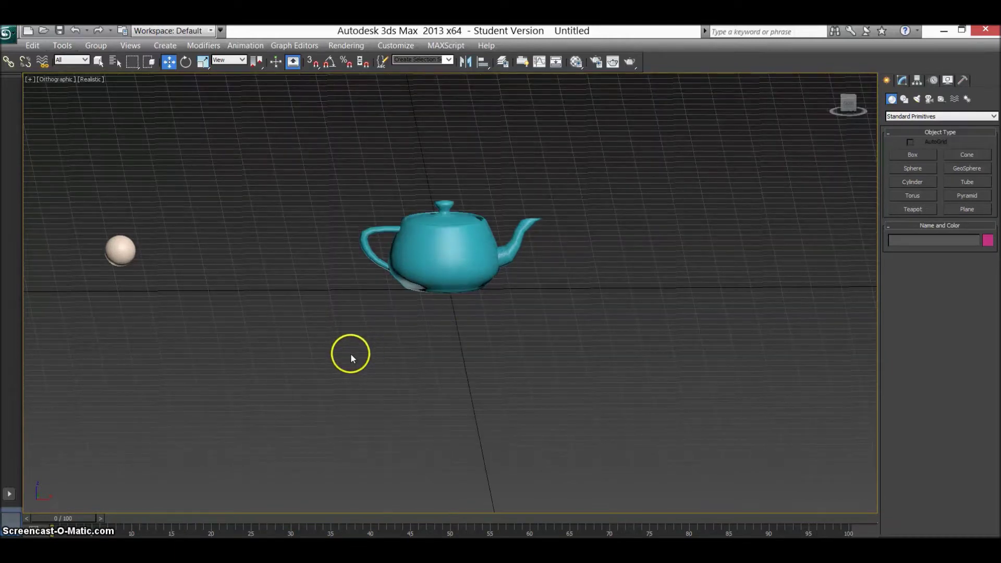
{"action": "key", "text": "p"}
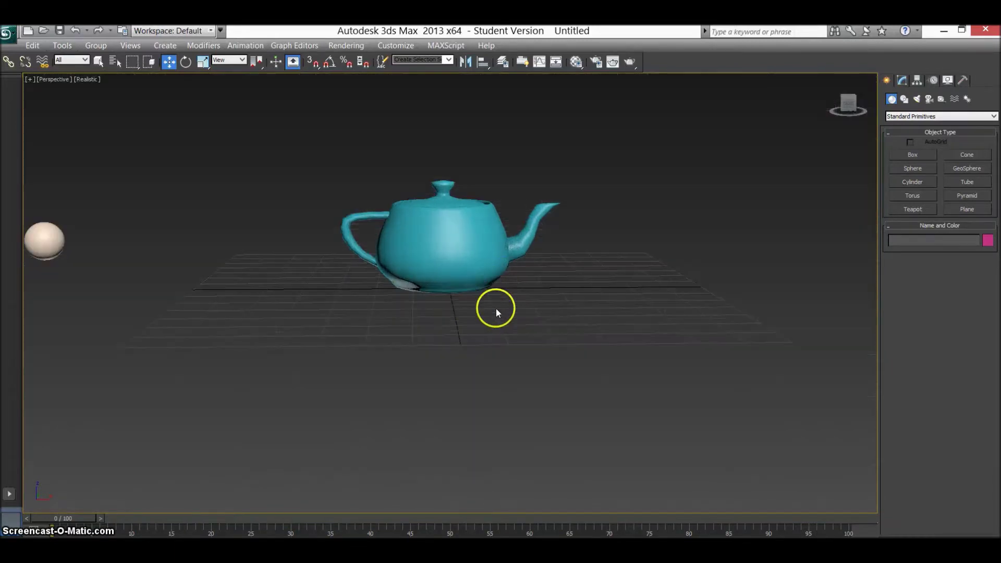
{"action": "left_click", "coordinate": [967, 209]}
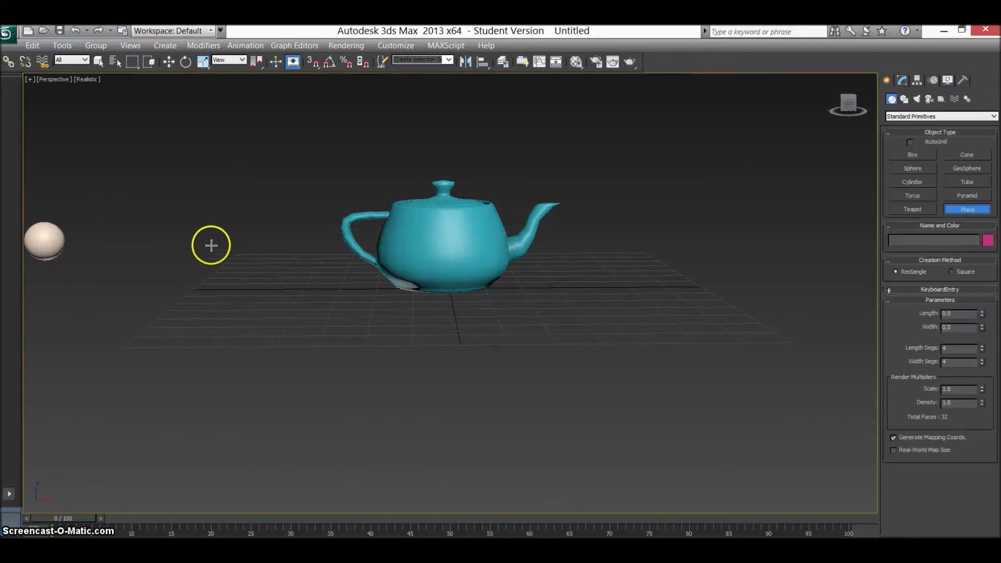
{"action": "mouse_move", "coordinate": [257, 271]}
{"action": "left_mouse_down"}
{"action": "mouse_move", "coordinate": [554, 327]}
{"action": "mouse_move", "coordinate": [989, 384]}
{"action": "mouse_move", "coordinate": [990, 404]}
{"action": "left_mouse_up"}
{"action": "left_click", "coordinate": [168, 62]}
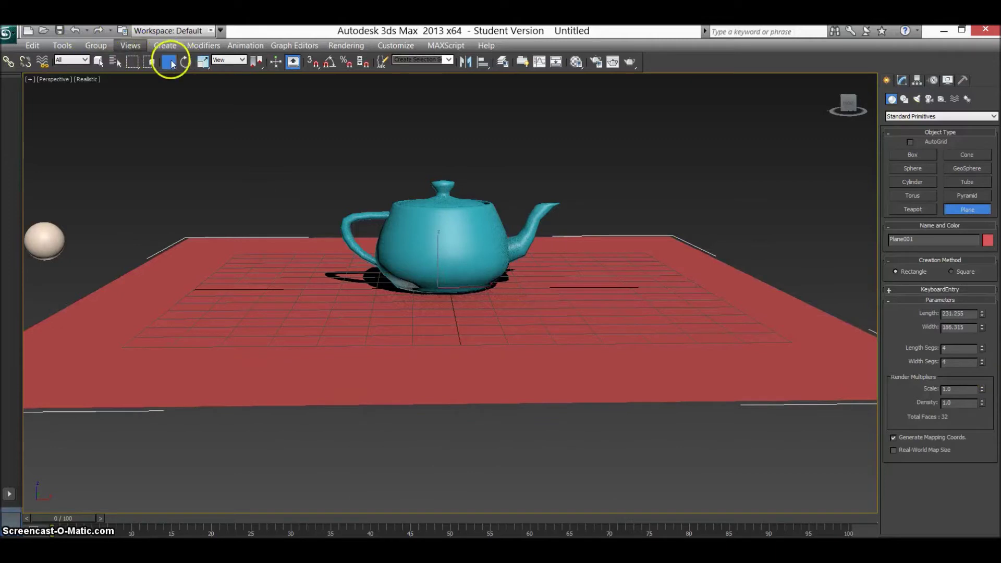
{"action": "left_click_drag", "start_coordinate": [475, 290], "coordinate": [581, 286]}
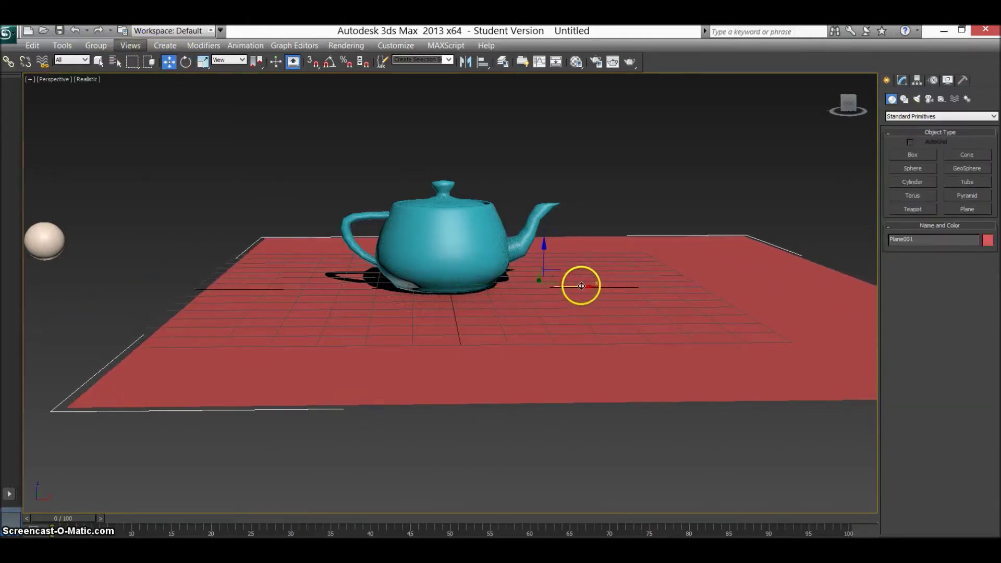
- Scale the ground plane up uniformly until it extends beneath both the sphere and the teapot, and deselect it
{"action": "left_click", "coordinate": [208, 65]}
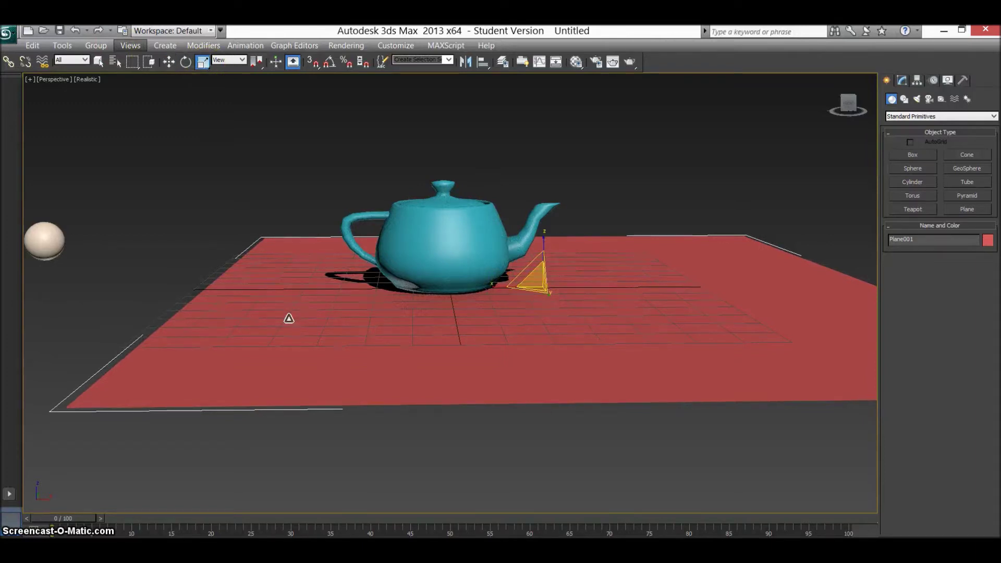
{"action": "left_click_drag", "start_coordinate": [289, 318], "coordinate": [293, 178]}
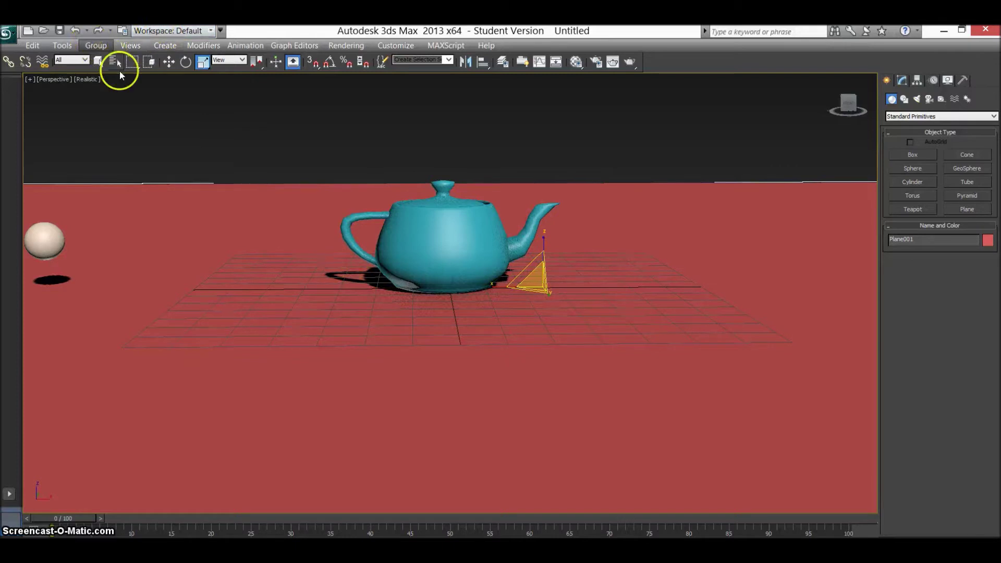
{"action": "left_click", "coordinate": [98, 61]}
{"action": "left_click", "coordinate": [235, 120]}
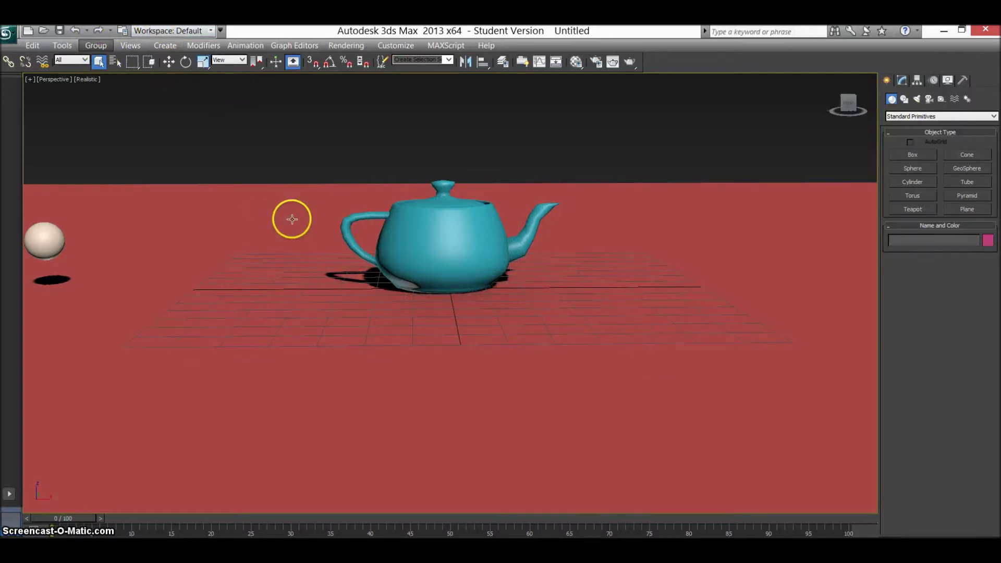
{"action": "middle_click_drag", "start_coordinate": [339, 145], "coordinate": [411, 150]}
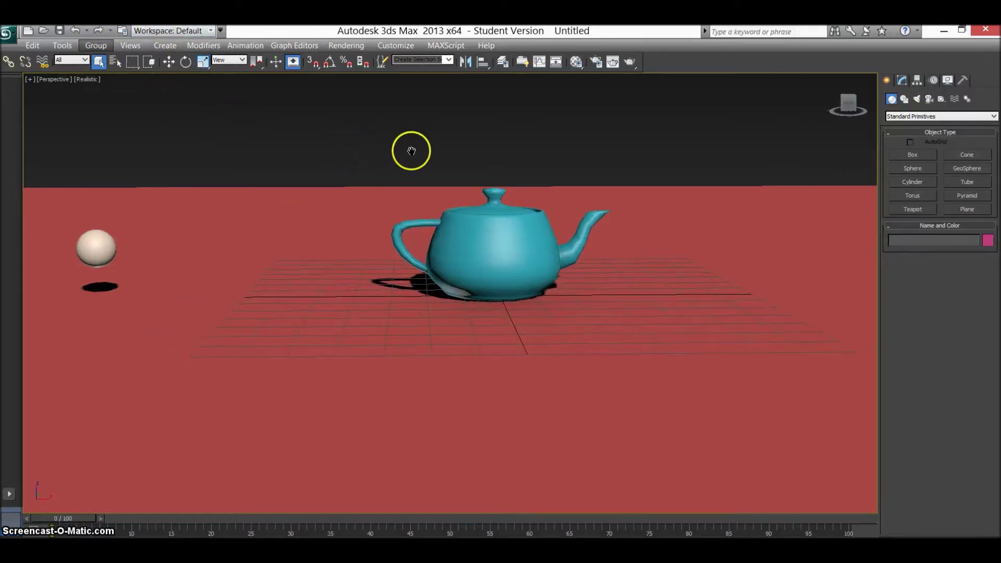
- Open the RayFire floater from the RayFire object category
{"action": "left_click", "coordinate": [901, 116]}
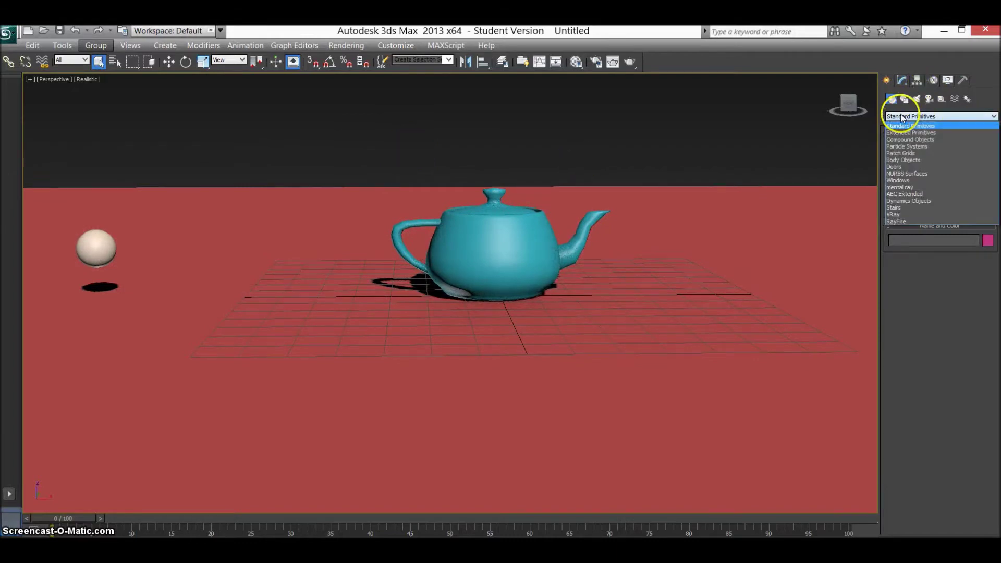
{"action": "left_click", "coordinate": [903, 220]}
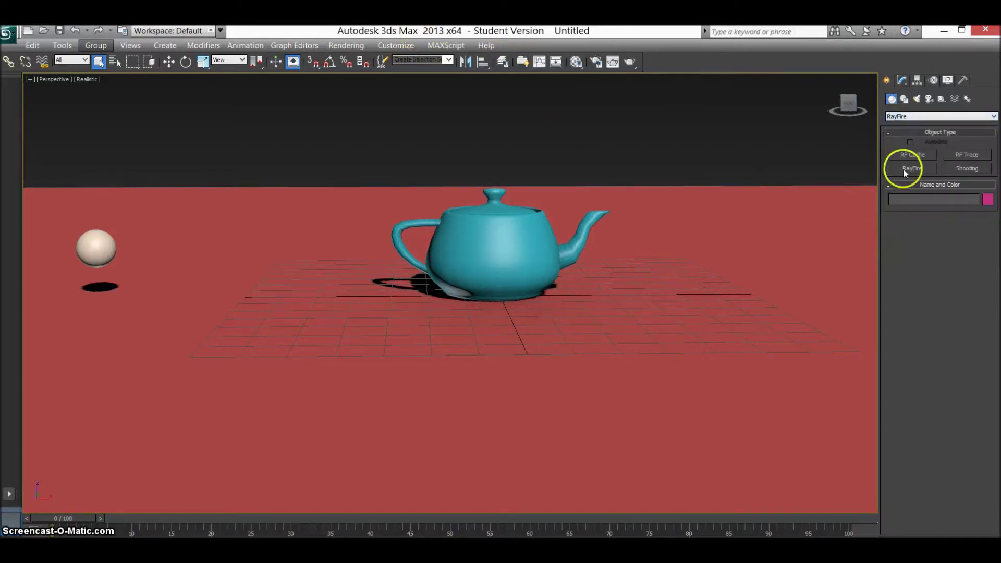
{"action": "left_click", "coordinate": [918, 169]}
{"action": "left_click", "coordinate": [886, 109]}
{"action": "left_click", "coordinate": [912, 169]}
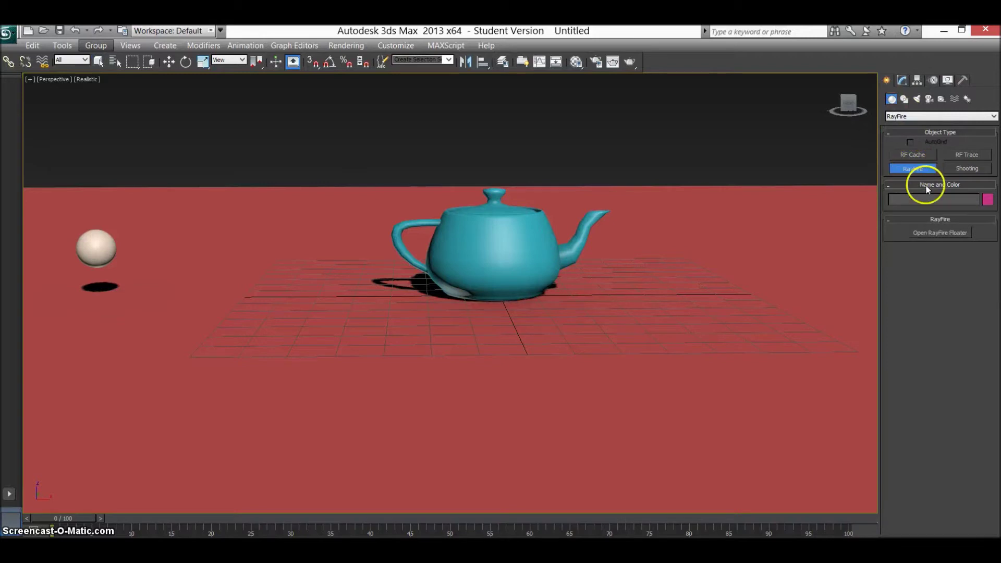
{"action": "left_click", "coordinate": [939, 235]}
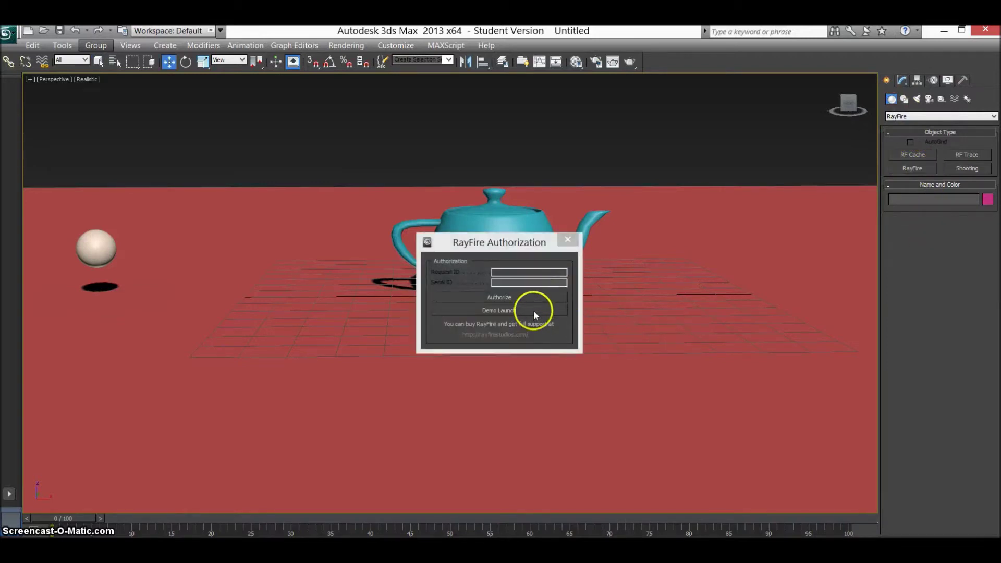
- Launch RayFire in demo mode, dismiss the restrictions notice and move the floater clear of the sphere and teapot
{"action": "left_click", "coordinate": [507, 311]}
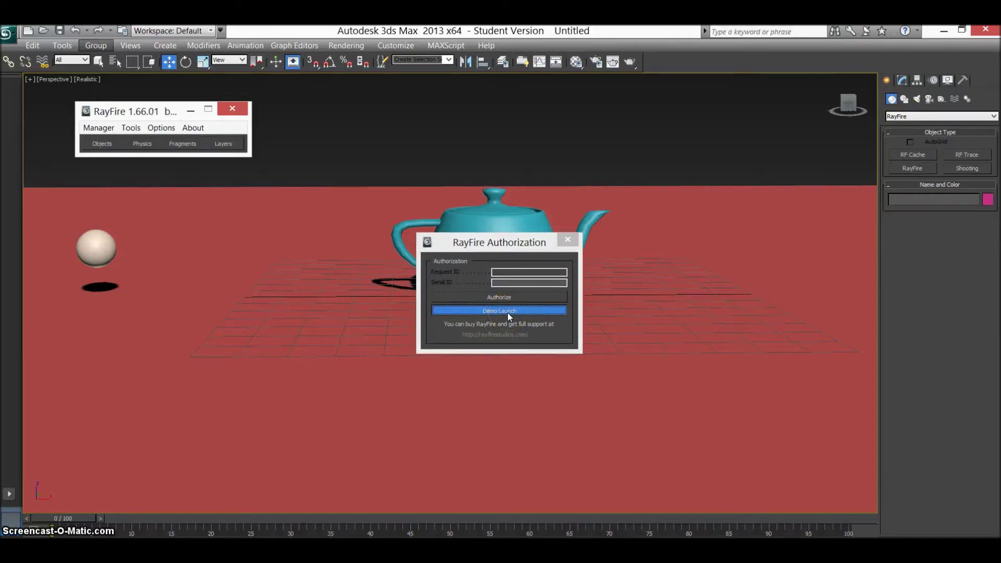
{"action": "left_click", "coordinate": [507, 313]}
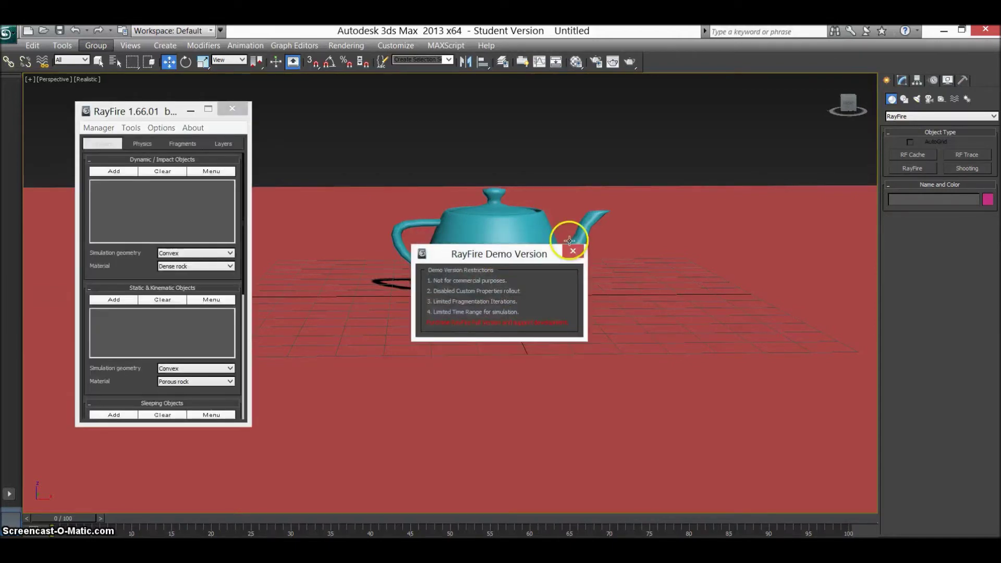
{"action": "left_click", "coordinate": [574, 252]}
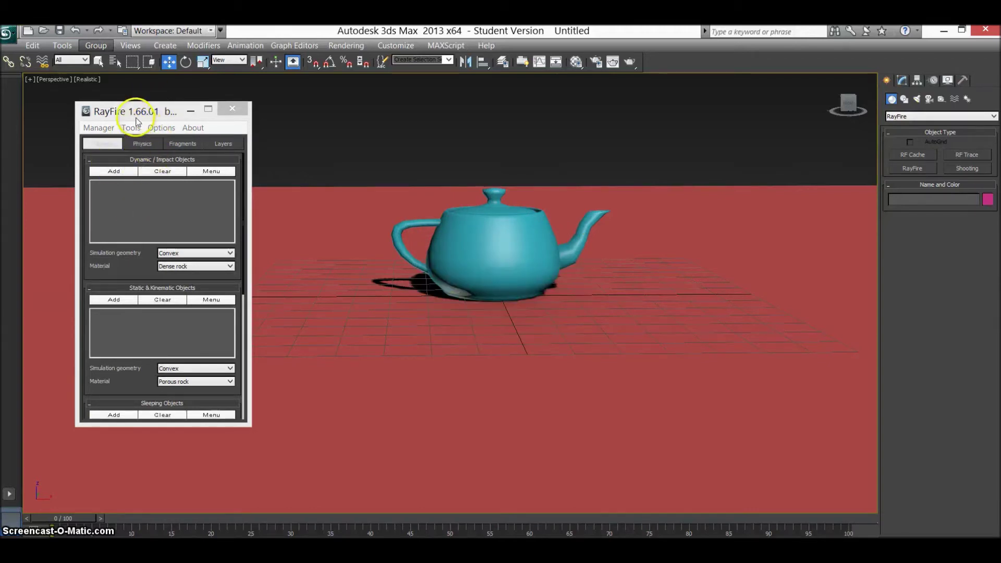
{"action": "left_click_drag", "start_coordinate": [138, 116], "coordinate": [739, 160]}
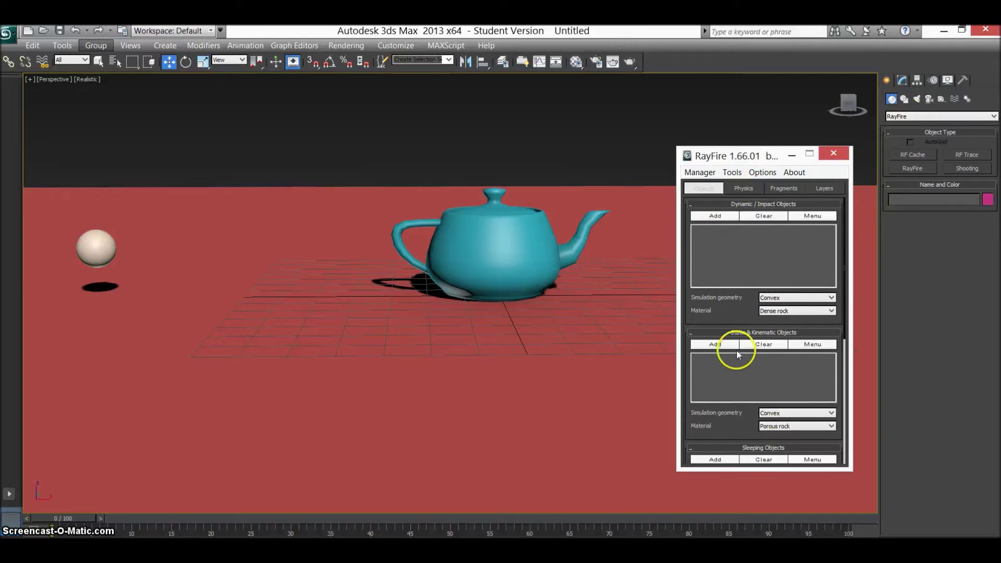
- Add the ground plane and the sphere to RayFire's Static & Kinematic Objects
{"action": "scroll", "coordinate": [717, 293], "scroll_direction": "down", "scroll_amount": 1}
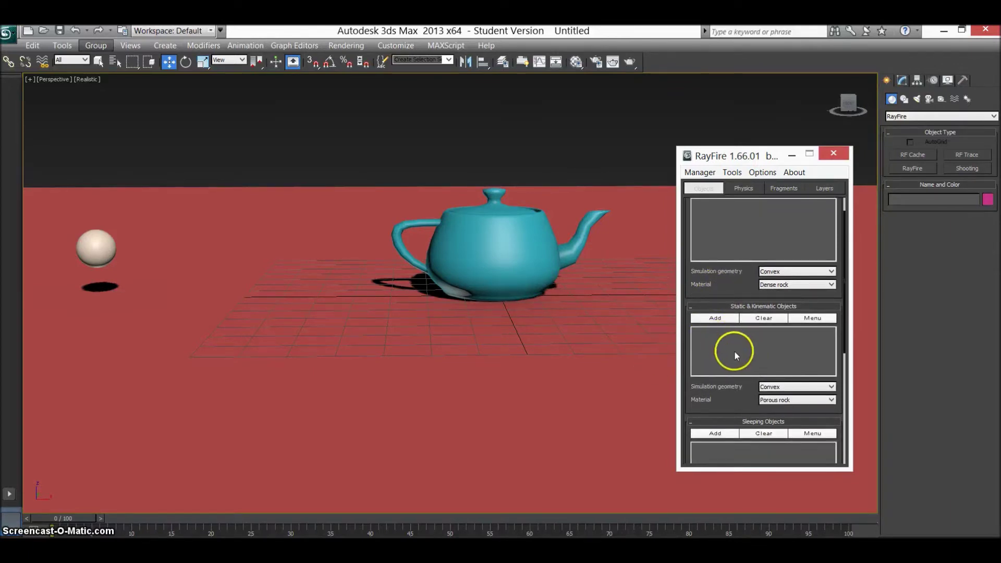
{"action": "left_click", "coordinate": [604, 333]}
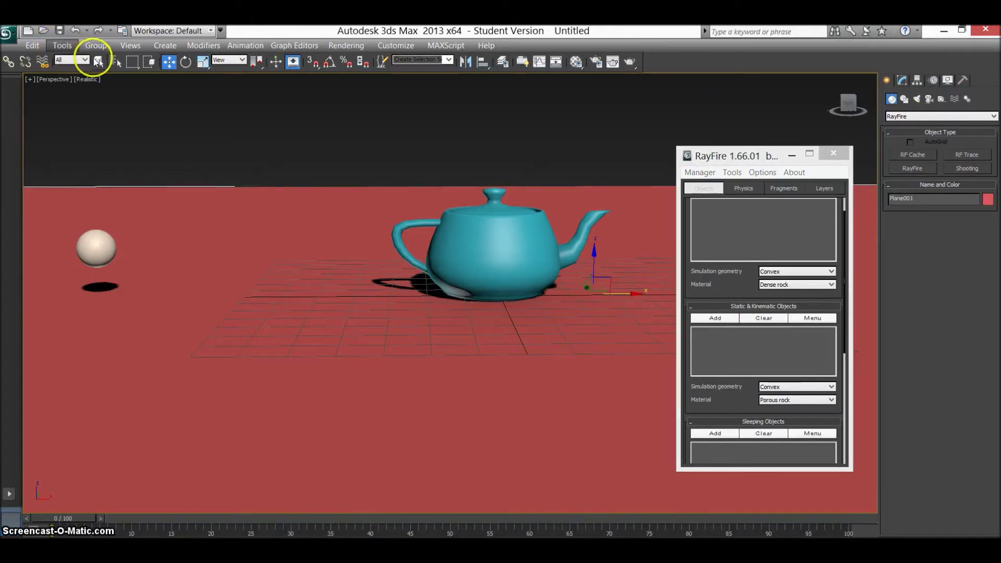
{"action": "left_click", "coordinate": [98, 61]}
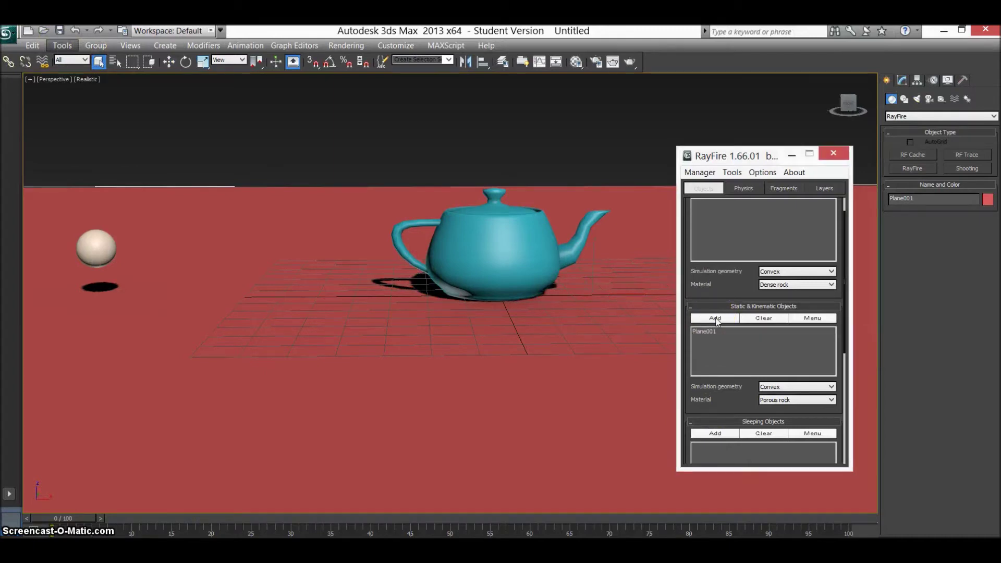
{"action": "left_click", "coordinate": [713, 319]}
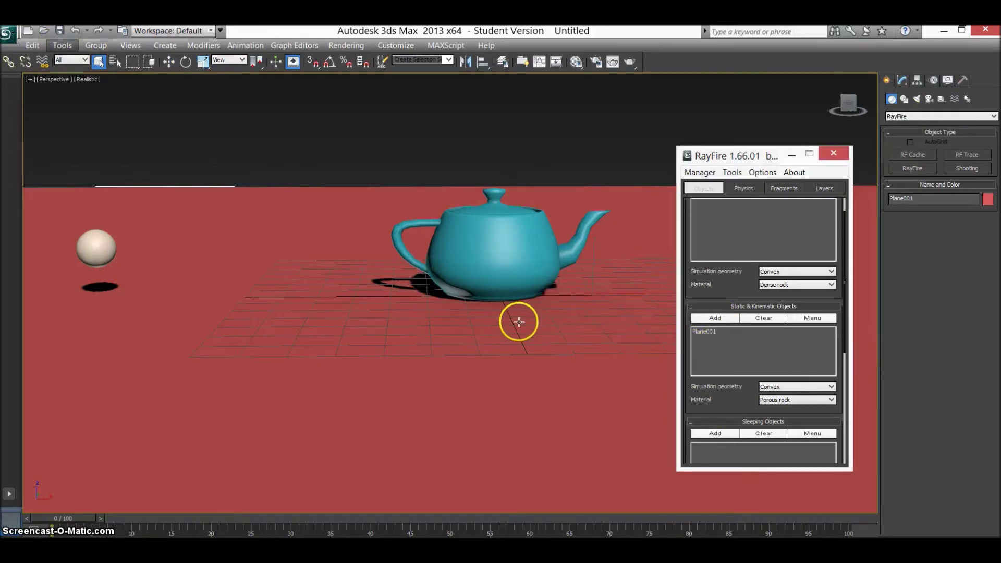
{"action": "left_click", "coordinate": [105, 246]}
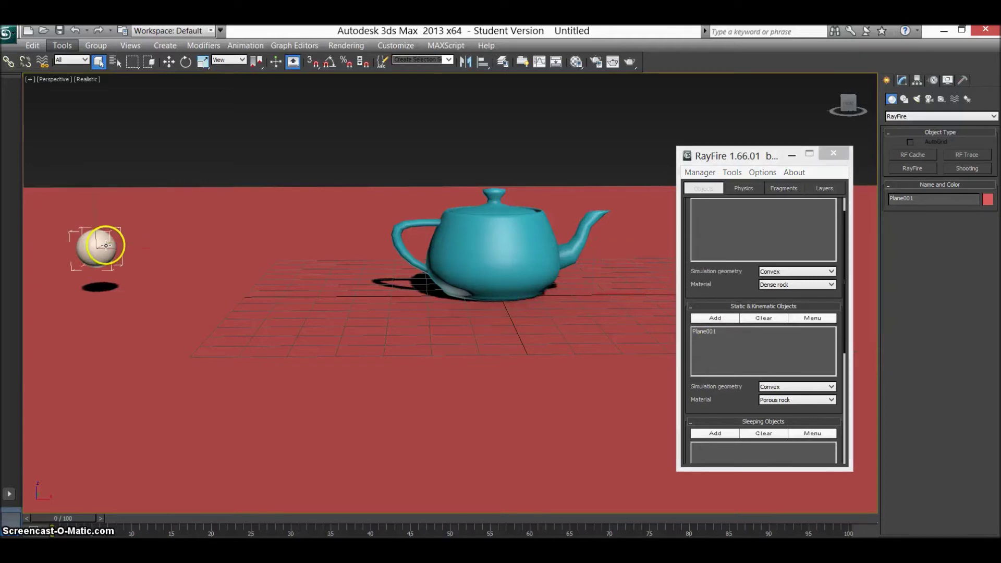
{"action": "left_click", "coordinate": [713, 319]}
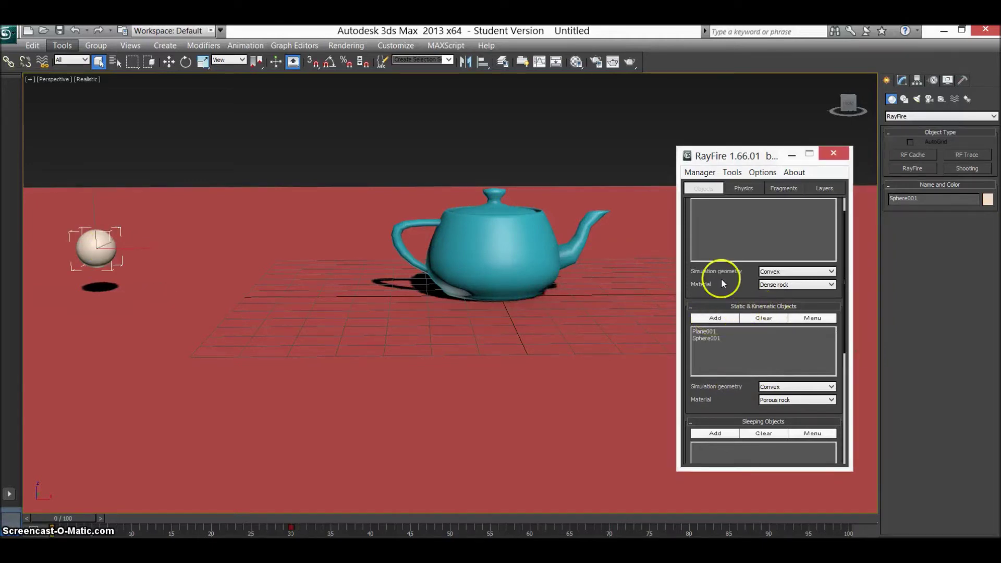
- Add the teapot to RayFire's Dynamic / Impact Objects
{"action": "left_click", "coordinate": [491, 240]}
{"action": "left_click", "coordinate": [768, 219]}
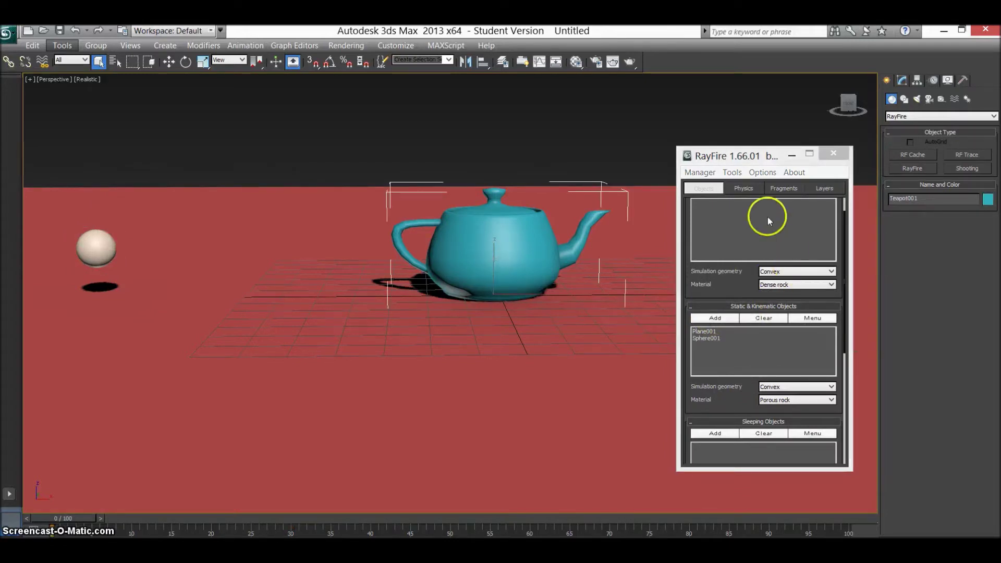
{"action": "left_click_drag", "start_coordinate": [743, 262], "coordinate": [737, 295]}
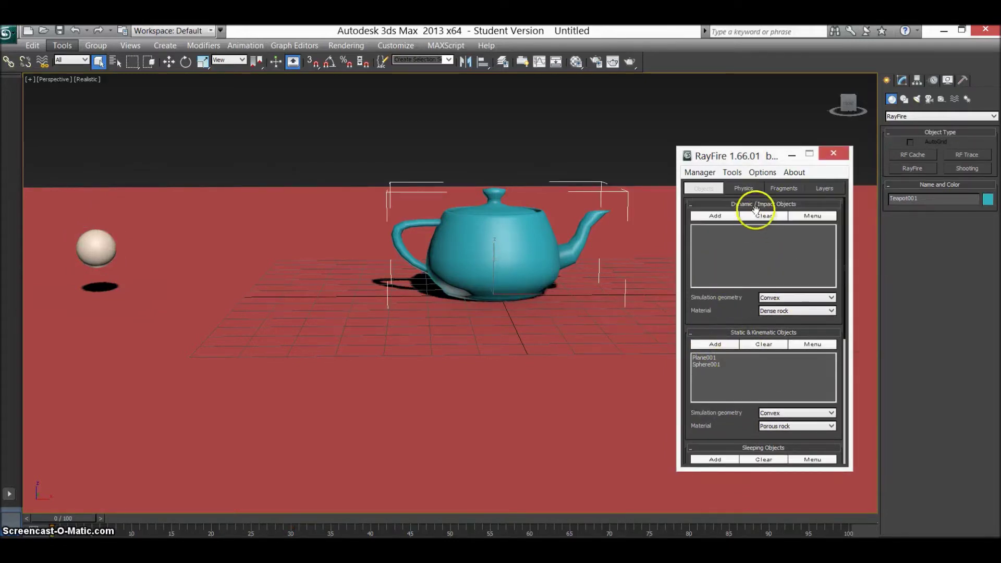
{"action": "left_click", "coordinate": [720, 216]}
- Fragment the teapot using Voronoi - Uniform with 5 iterations and a variation of 0
{"action": "left_click", "coordinate": [785, 188]}
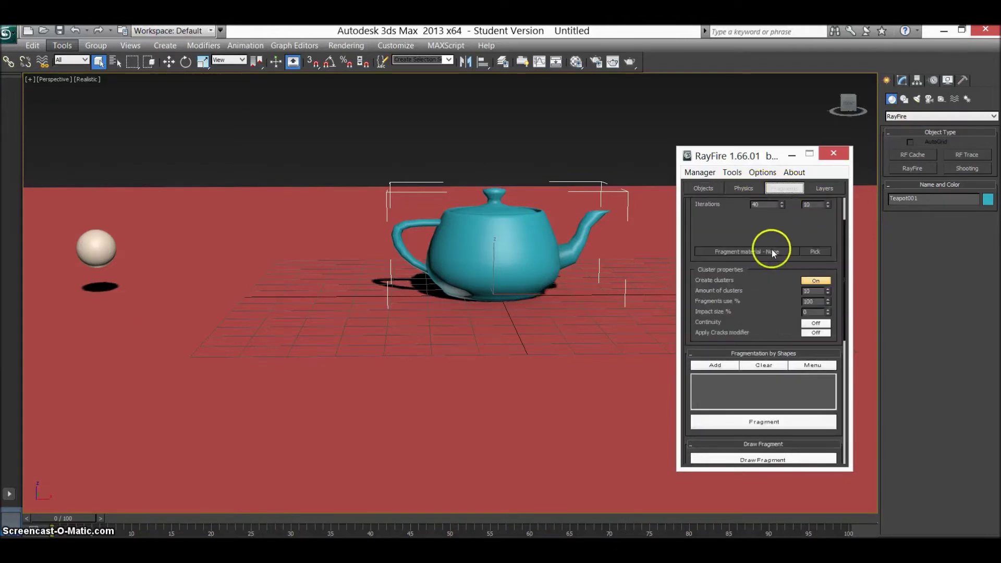
{"action": "left_click_drag", "start_coordinate": [760, 284], "coordinate": [757, 331]}
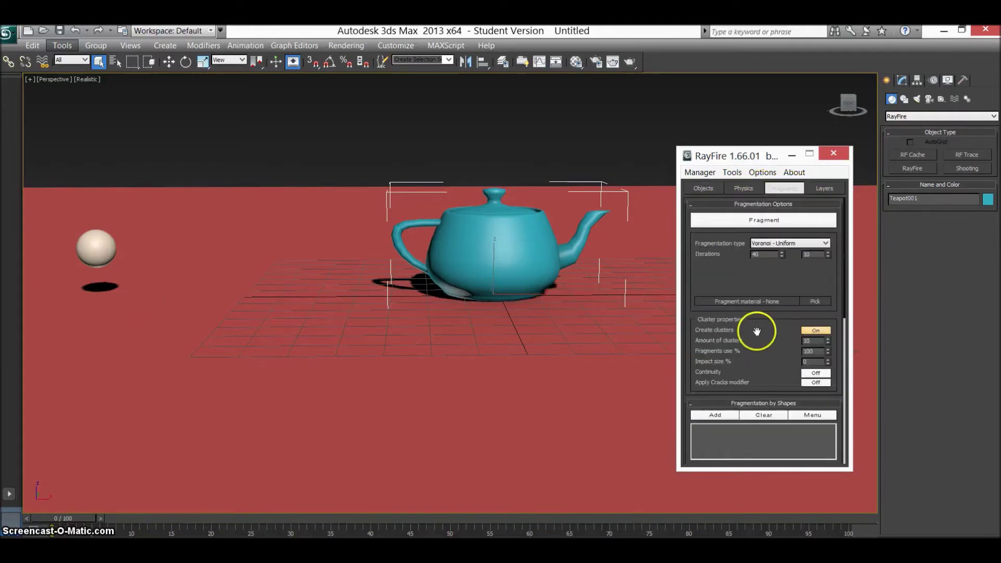
{"action": "left_click", "coordinate": [764, 254]}
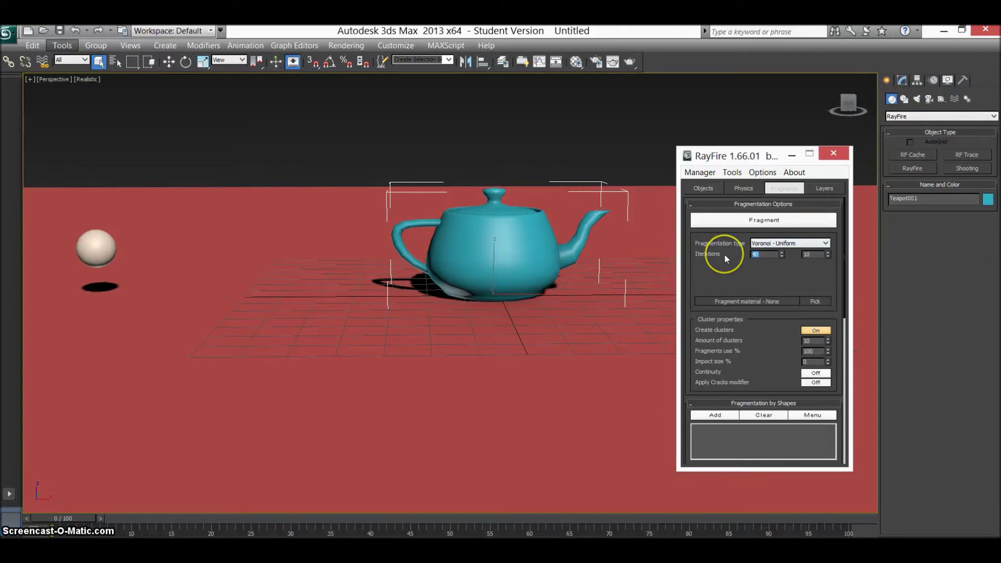
{"action": "left_click", "coordinate": [809, 254]}
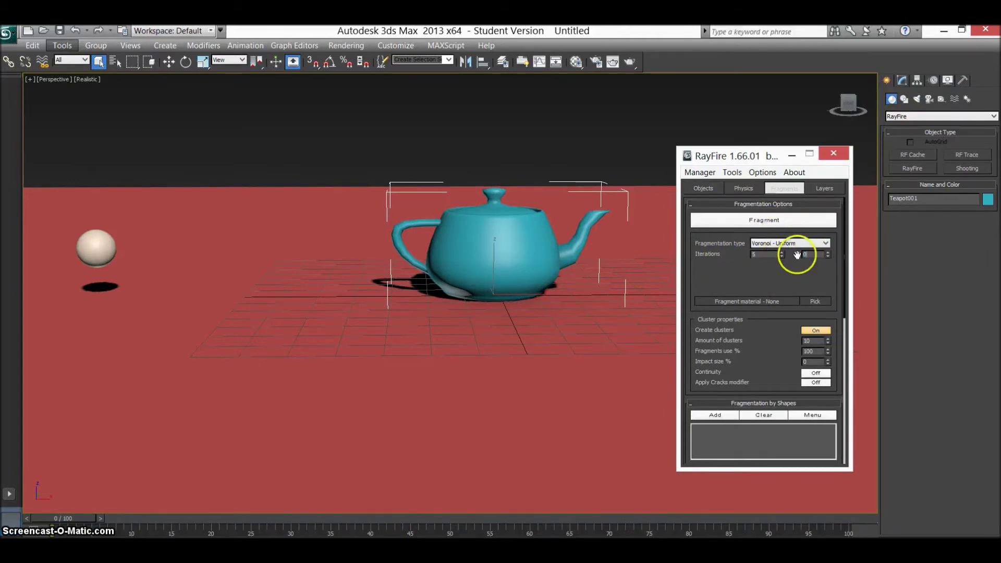
{"action": "left_click", "coordinate": [756, 221]}
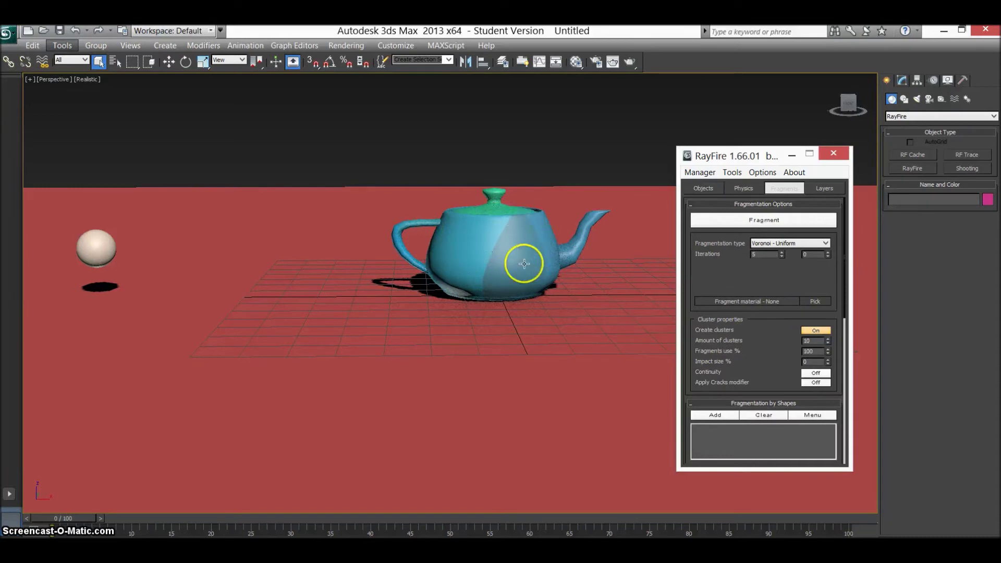
- Inspect the teapot's fragments with edged faces displayed, and return to plain Realistic shading
{"action": "key", "text": "F4"}
{"action": "key", "text": "F4"}
{"action": "key", "text": "F4"}
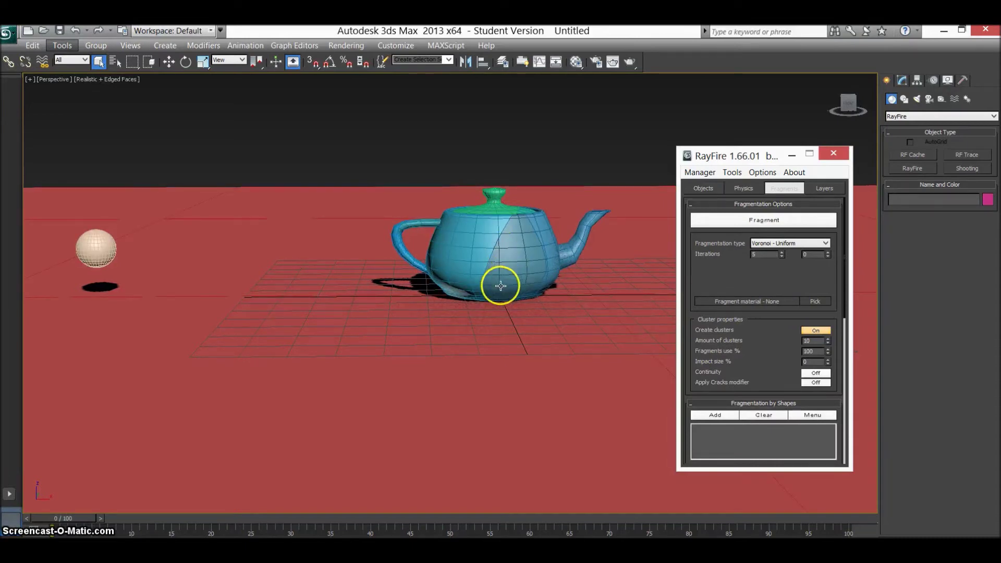
{"action": "key", "text": "F4"}
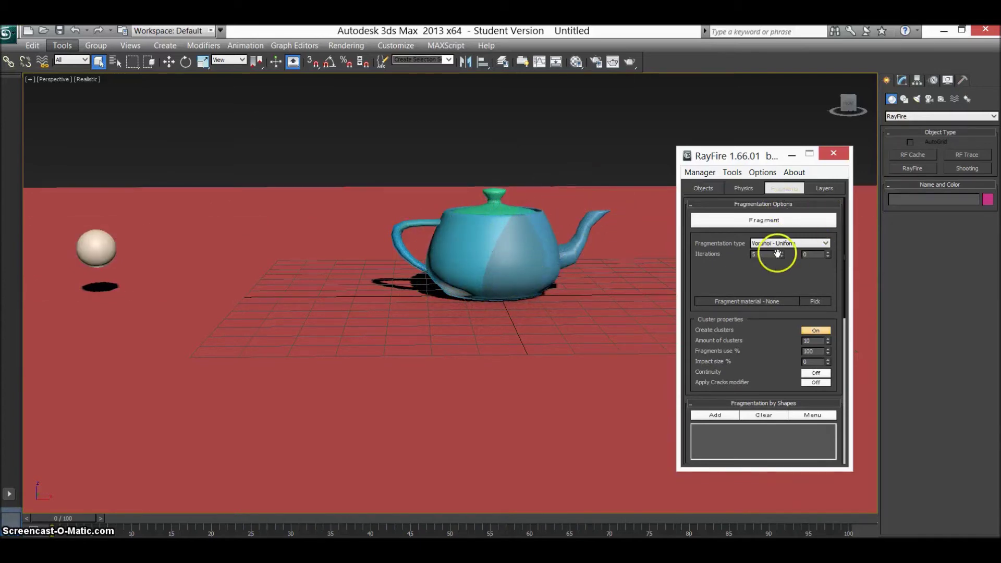
- Send all teapot fragments from Dynamic / Impact Objects to the Sleeping Objects list
{"action": "left_click", "coordinate": [735, 189]}
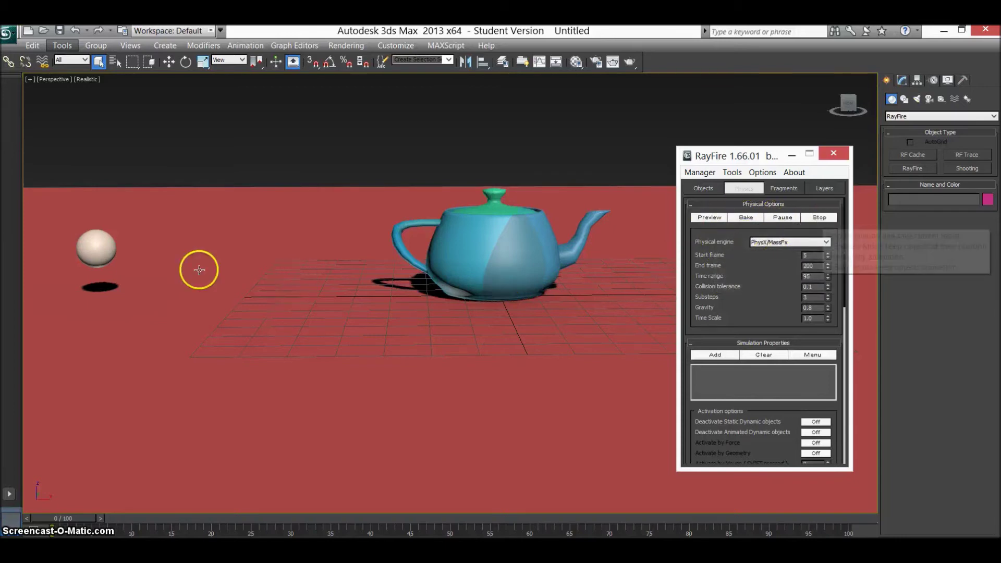
{"action": "left_click", "coordinate": [710, 191]}
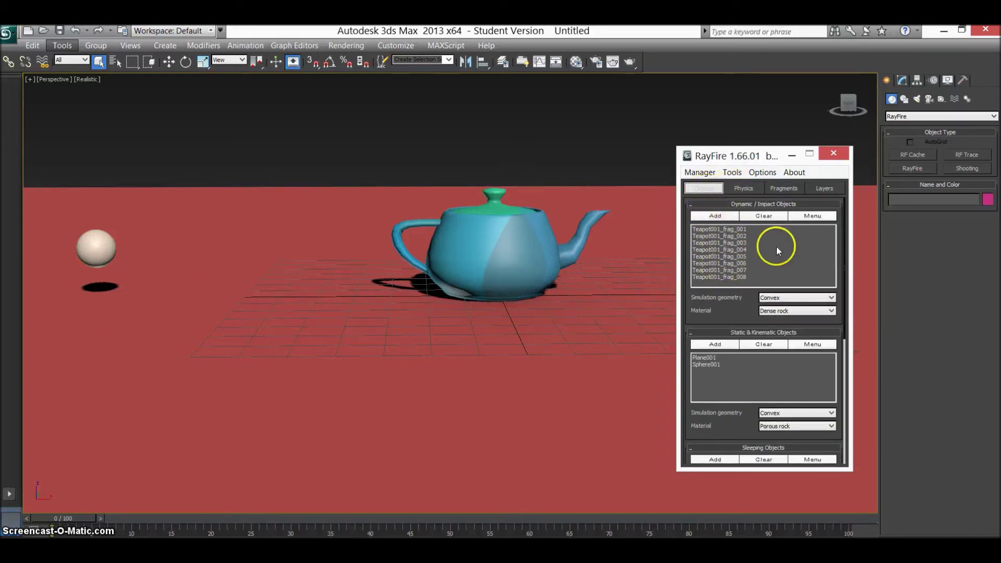
{"action": "left_click", "coordinate": [813, 217]}
{"action": "left_click", "coordinate": [821, 231]}
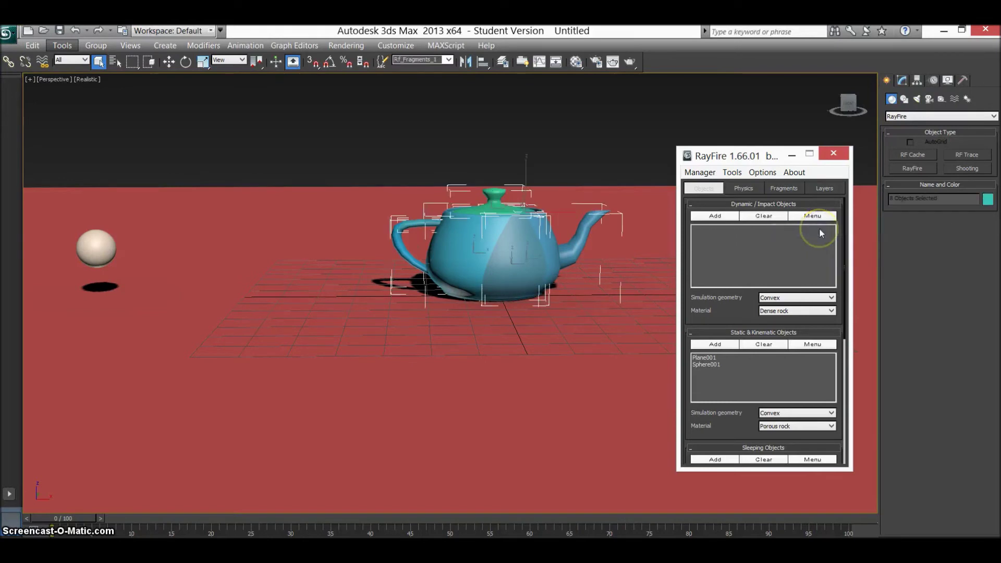
{"action": "left_click_drag", "start_coordinate": [727, 311], "coordinate": [733, 168]}
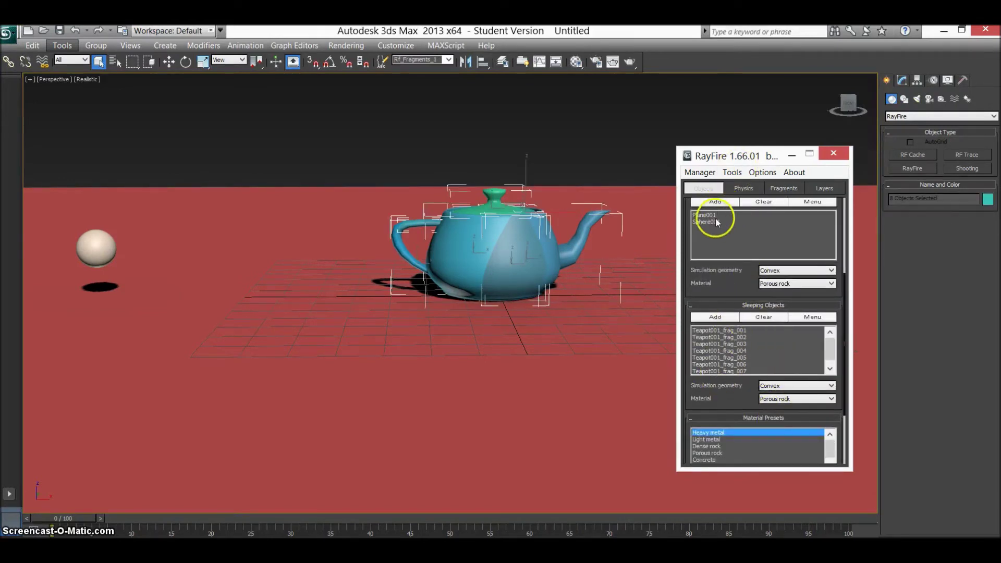
- Review the material choices for the static and kinematic objects, keeping Porous rock
{"action": "left_click_drag", "start_coordinate": [727, 282], "coordinate": [728, 317]}
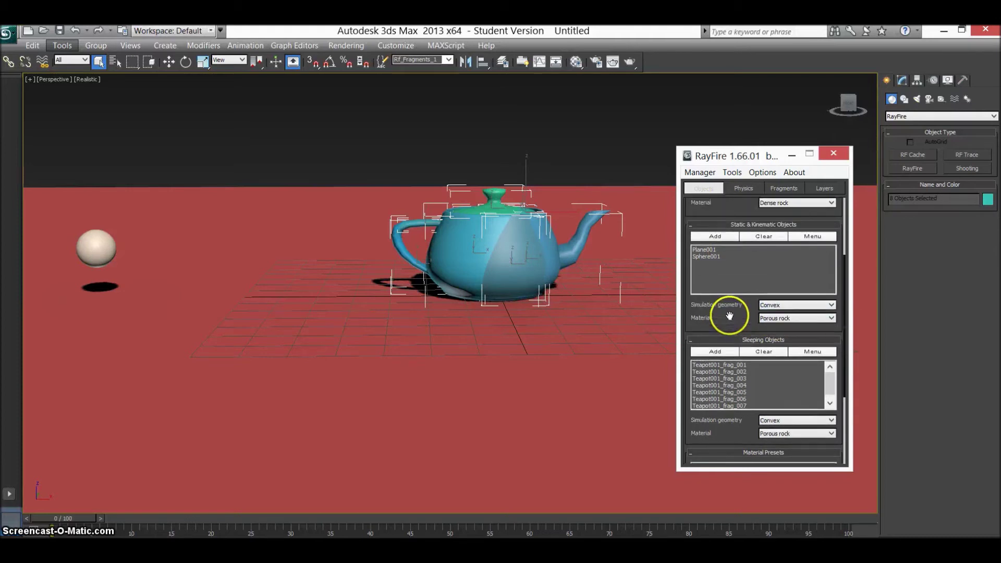
{"action": "left_click", "coordinate": [798, 319]}
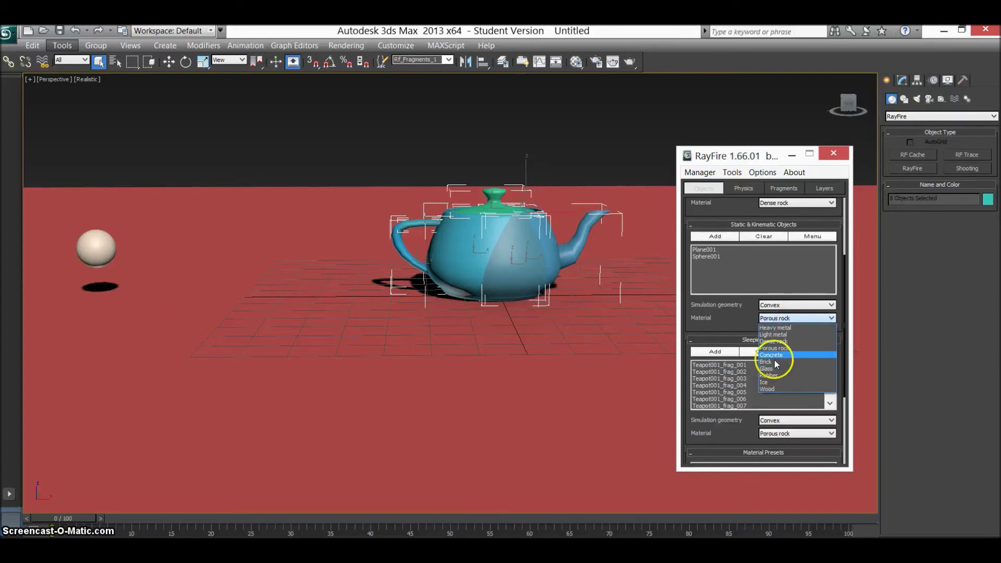
{"action": "left_click", "coordinate": [738, 313]}
{"action": "scroll", "coordinate": [728, 316], "scroll_direction": "up", "scroll_amount": 3}
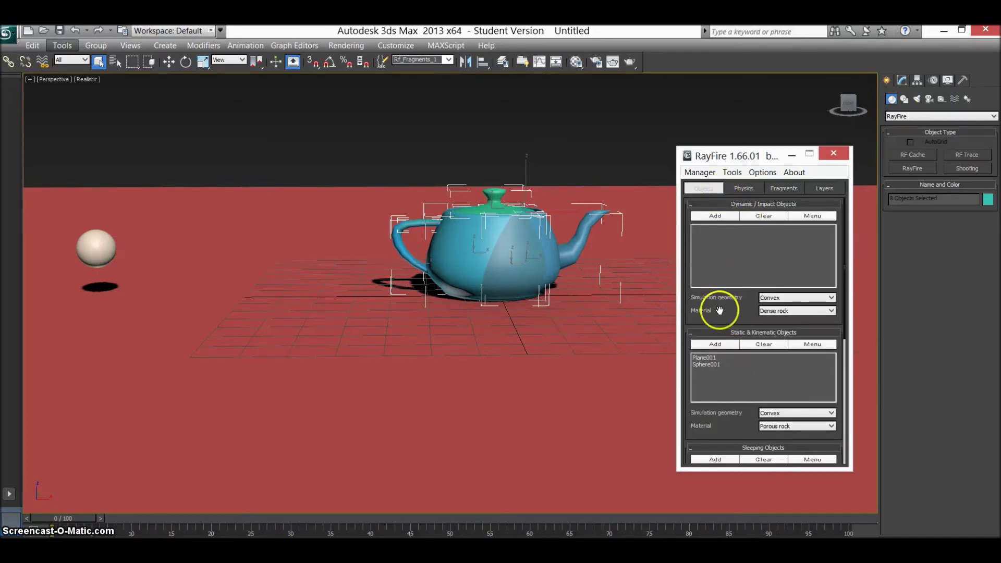
- Run the physics simulation in preview mode and return the timeline to frame 0
{"action": "left_click", "coordinate": [739, 189]}
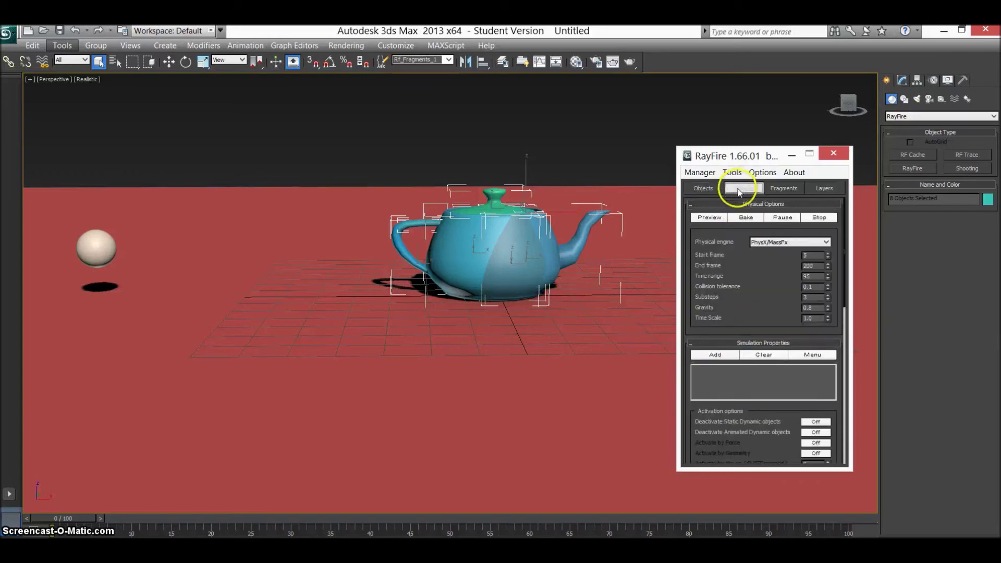
{"action": "left_click", "coordinate": [722, 221]}
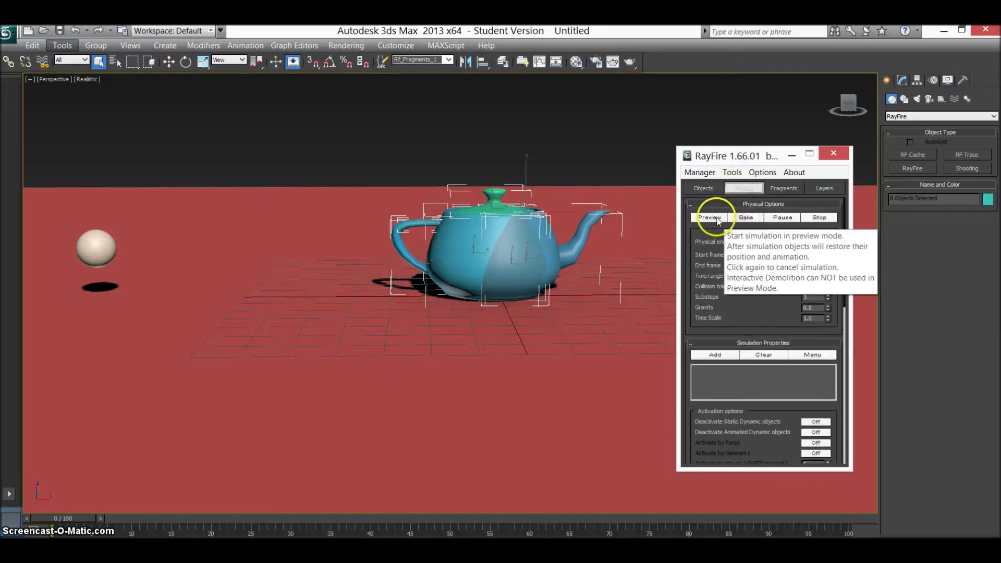
{"action": "left_click", "coordinate": [717, 220]}
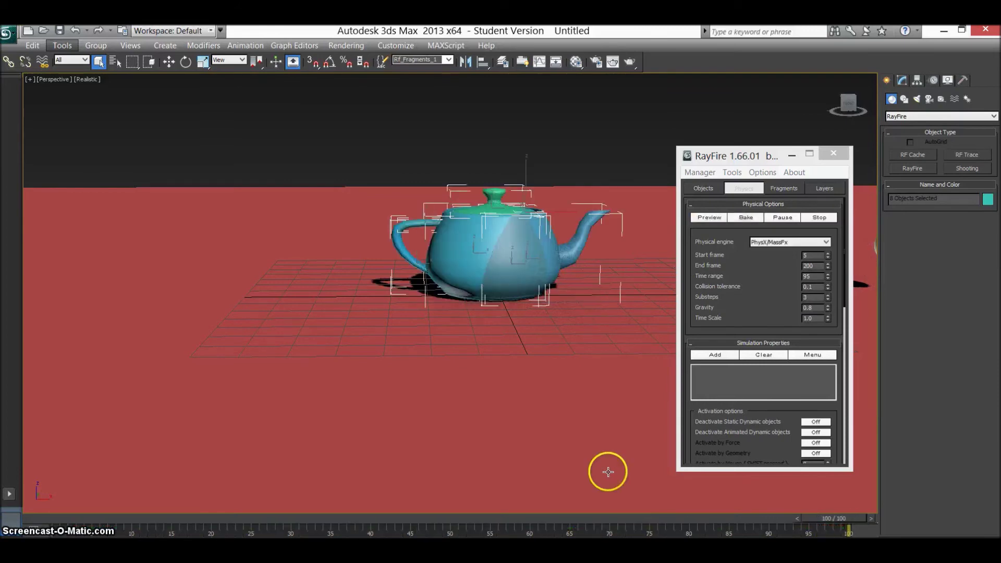
{"action": "left_click_drag", "start_coordinate": [832, 519], "coordinate": [44, 518]}
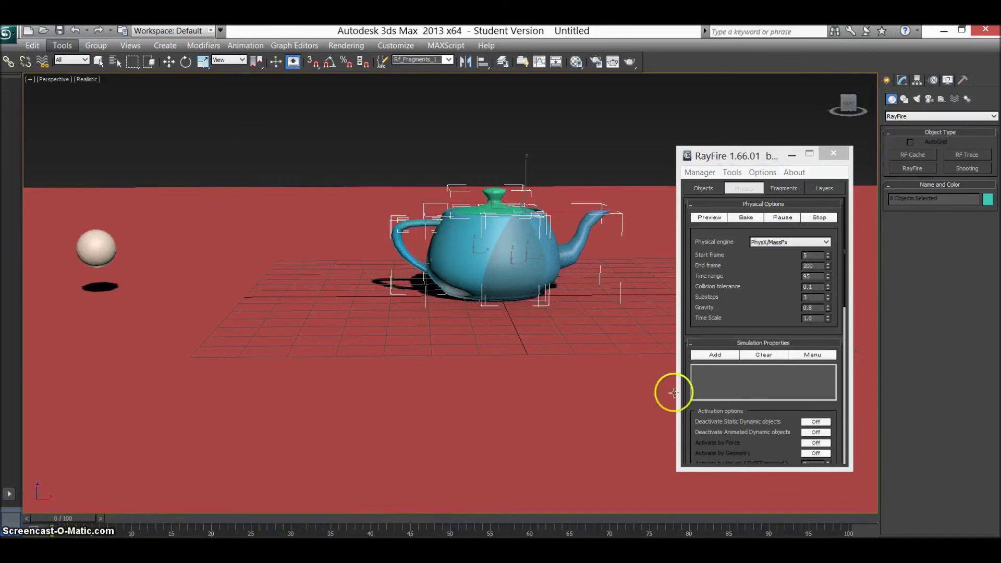
- Bake the physics simulation of the sphere and teapot fragments with the PhysX/MassFx engine
{"action": "left_click", "coordinate": [777, 191]}
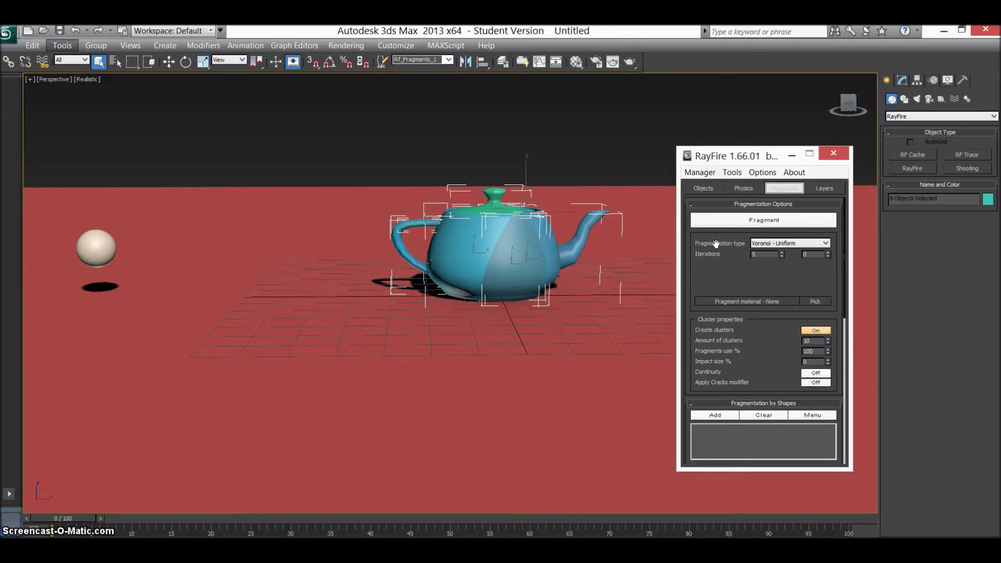
{"action": "left_click", "coordinate": [735, 189]}
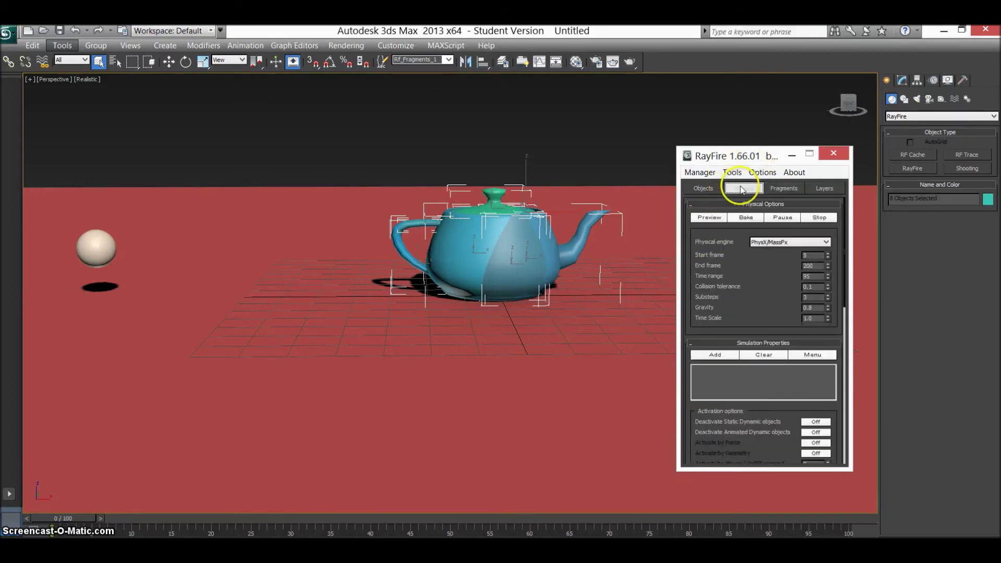
{"action": "left_click", "coordinate": [746, 218]}
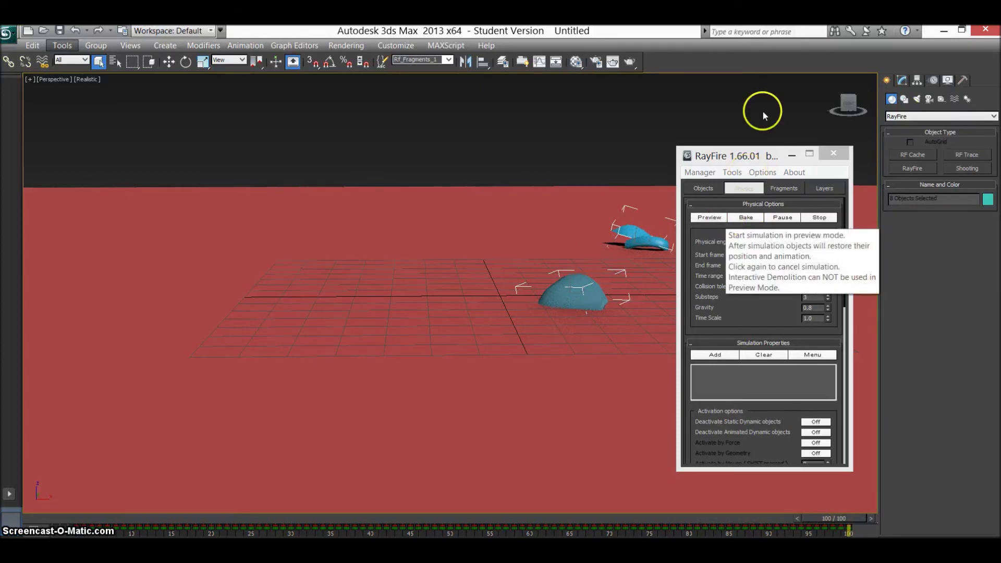
- Close the RayFire window to clear the viewport and deselect the teapot fragments
{"action": "left_click_drag", "start_coordinate": [732, 158], "coordinate": [204, 64]}
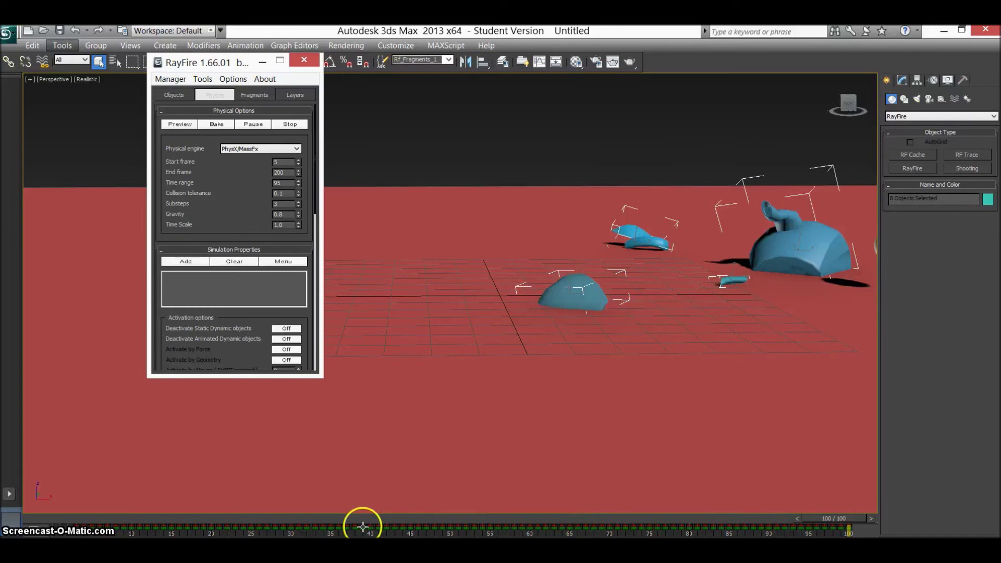
{"action": "left_click", "coordinate": [295, 61]}
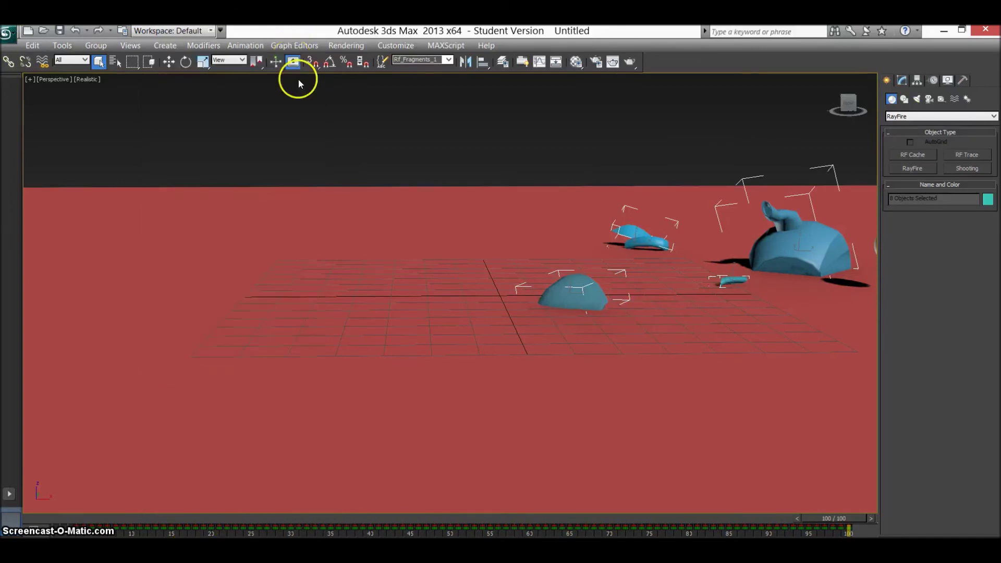
{"action": "left_click", "coordinate": [558, 122]}
- Scrub the baked animation in the Perspective view back to frame 5 and forward through the impact to frame 15
{"action": "left_click_drag", "start_coordinate": [840, 521], "coordinate": [111, 516]}
{"action": "key", "text": "q"}
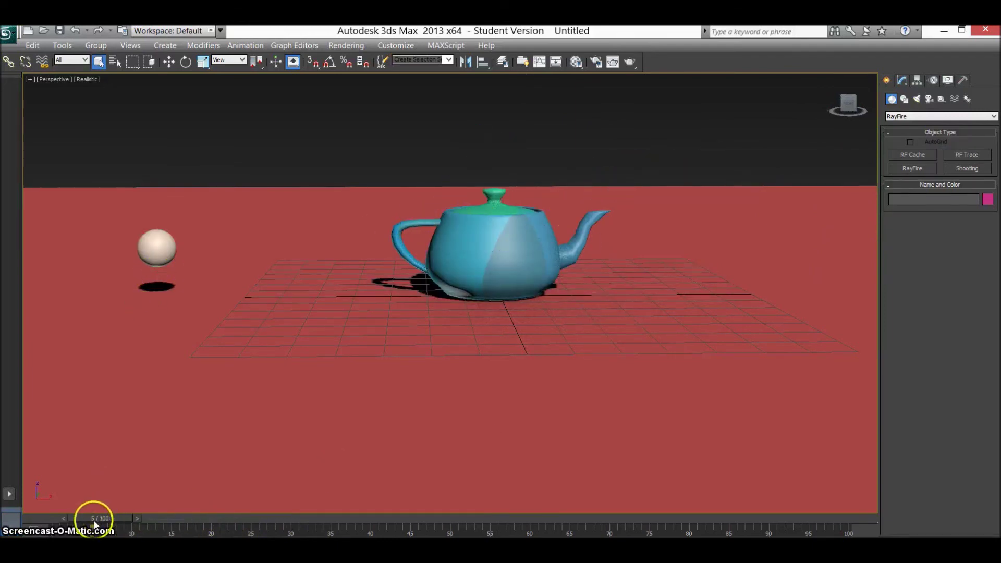
{"action": "left_click_drag", "start_coordinate": [111, 518], "coordinate": [178, 518]}
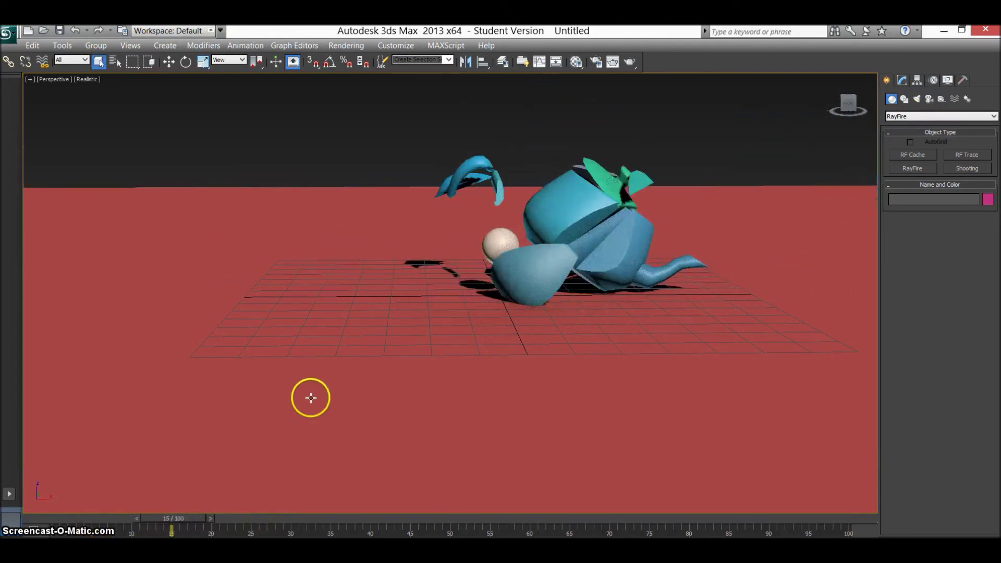
- Switch to the Front view and scrub the sphere's approach to the teapot up to frame 11, returning near the animation's start
{"action": "key", "text": "t"}
{"action": "left_click_drag", "start_coordinate": [164, 518], "coordinate": [104, 518]}
{"action": "key", "text": "q"}
{"action": "key", "text": "f"}
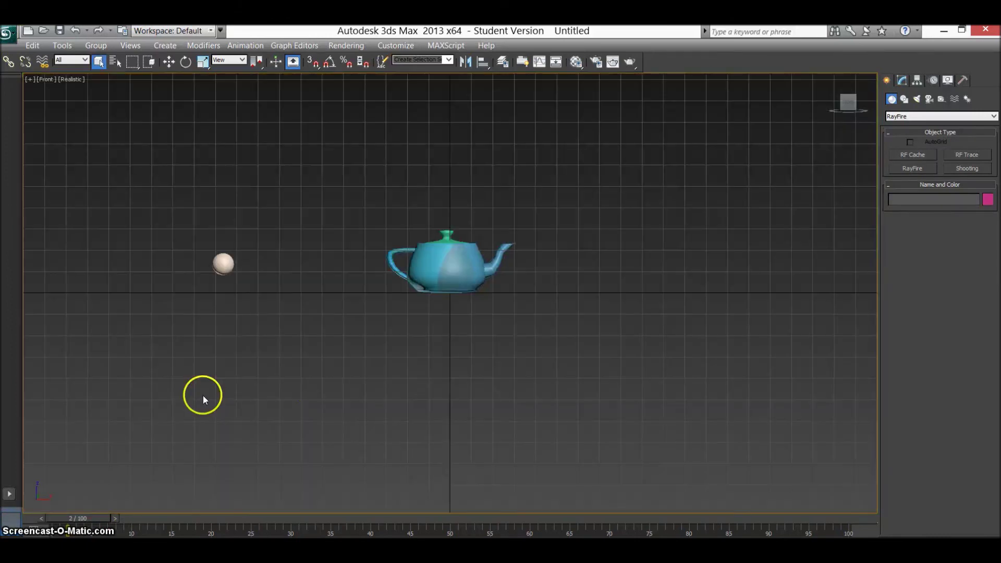
{"action": "mouse_move", "coordinate": [151, 518]}
{"action": "left_mouse_down"}
{"action": "mouse_move", "coordinate": [308, 514]}
{"action": "mouse_move", "coordinate": [119, 525]}
{"action": "mouse_move", "coordinate": [164, 515]}
{"action": "left_mouse_up"}
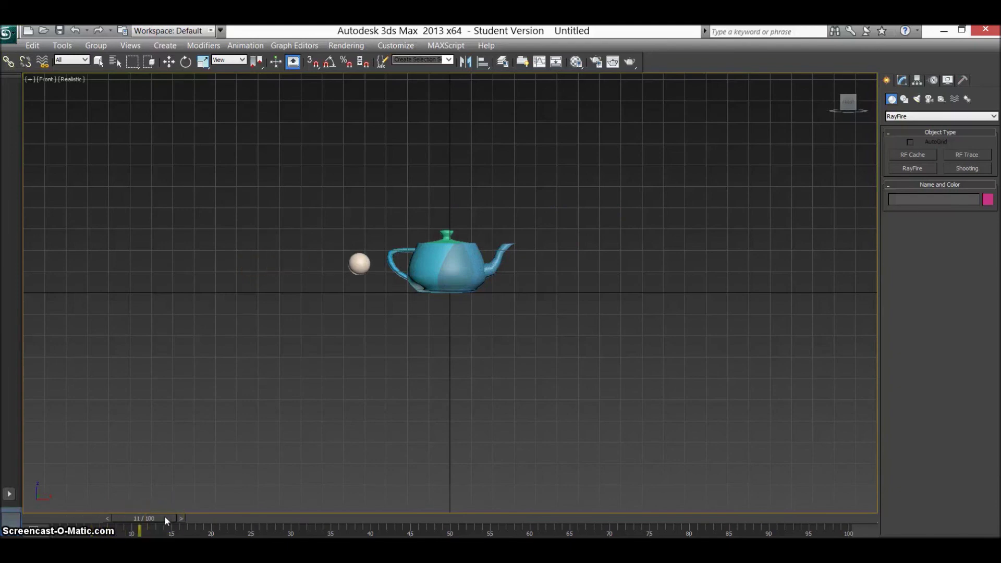
{"action": "left_click_drag", "start_coordinate": [165, 515], "coordinate": [92, 515]}
{"action": "key", "text": "q"}
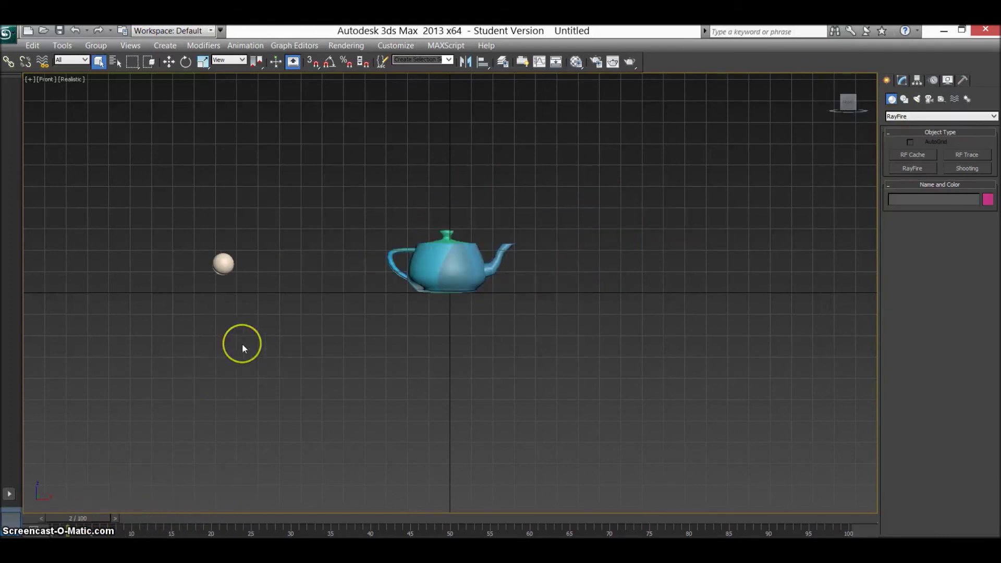